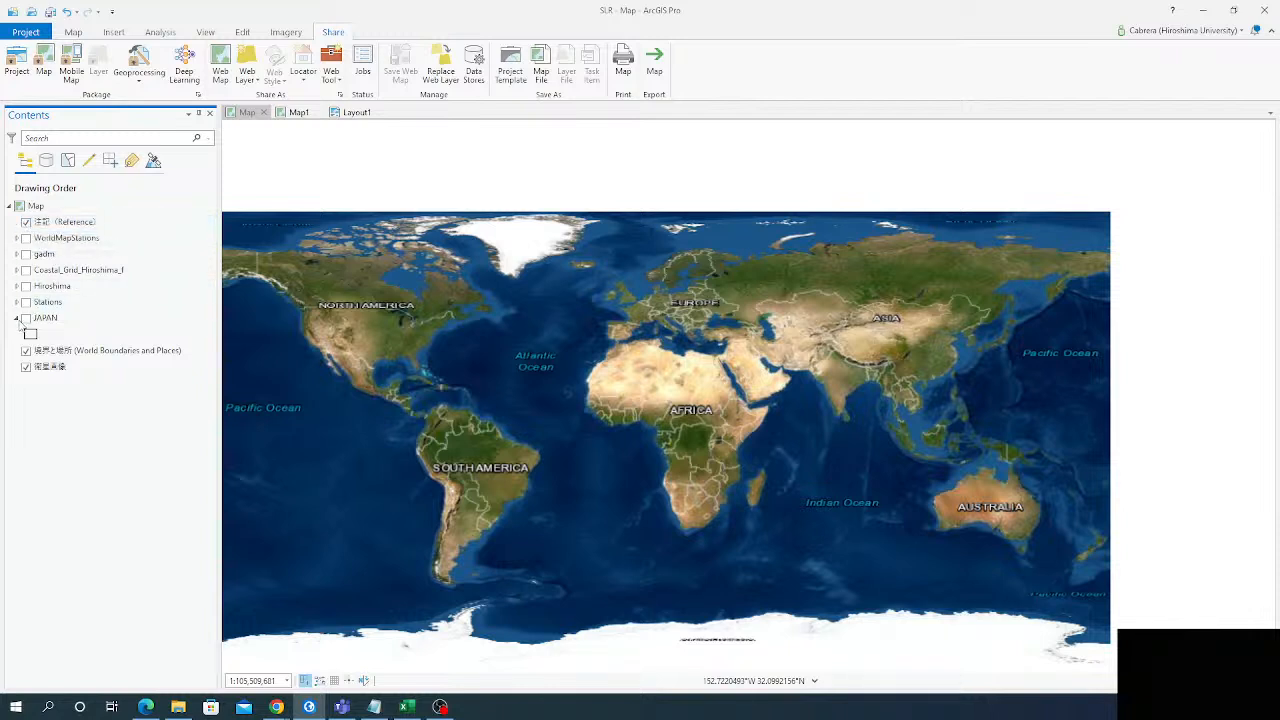
Step: Collapse the symbology of the JAPAN layer in the layer list
{"action": "left_click", "coordinate": [21, 318]}
{"action": "left_click", "coordinate": [16, 318]}
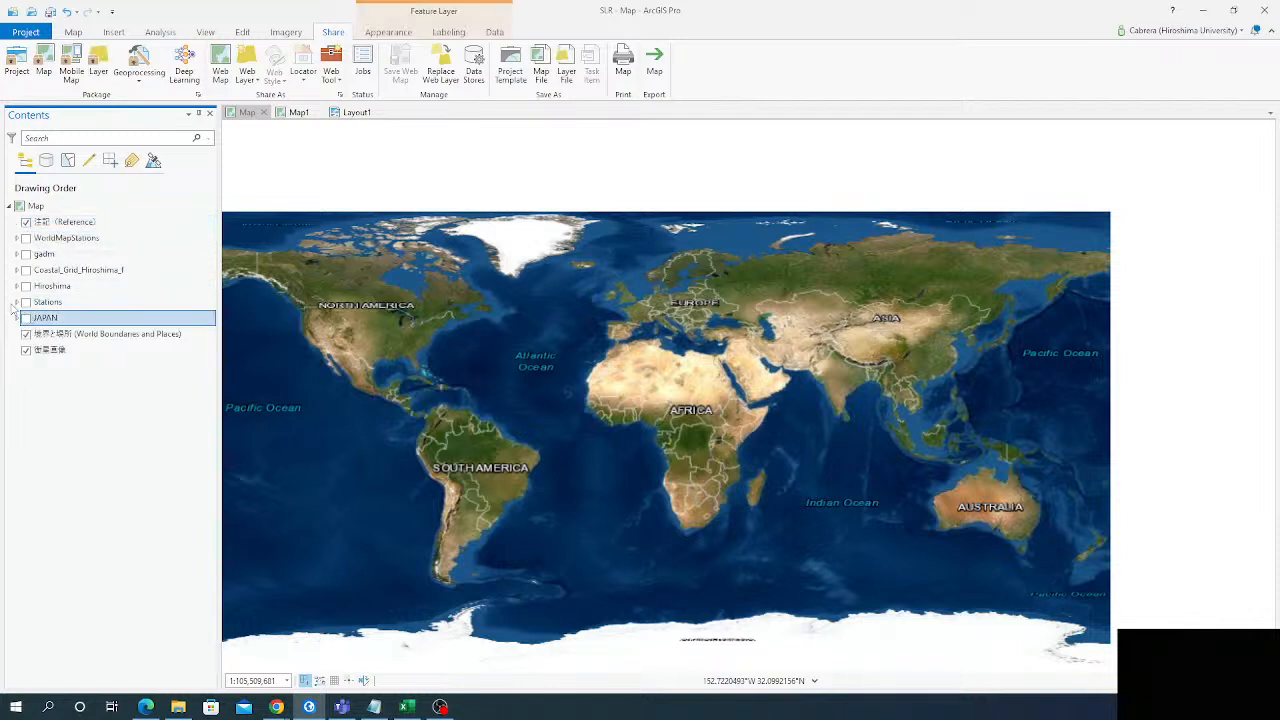
{"action": "left_click_drag", "start_coordinate": [629, 284], "coordinate": [628, 260]}
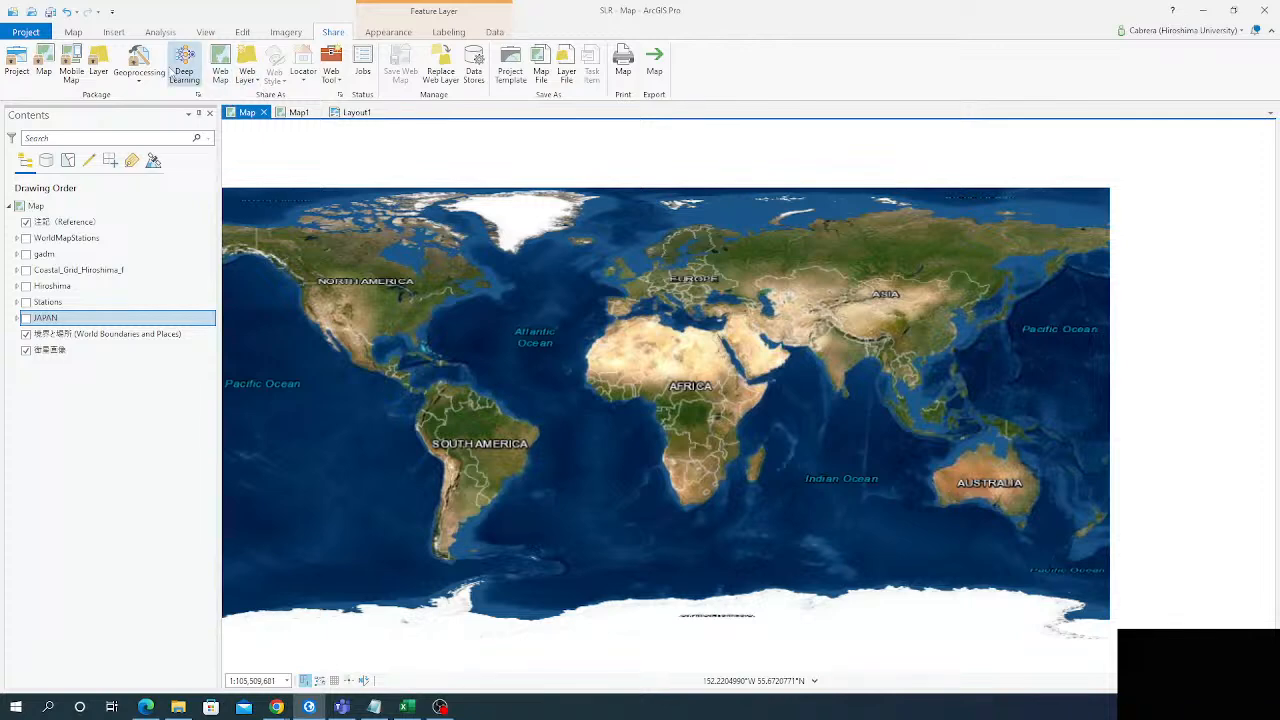
{"action": "right_click", "coordinate": [43, 208]}
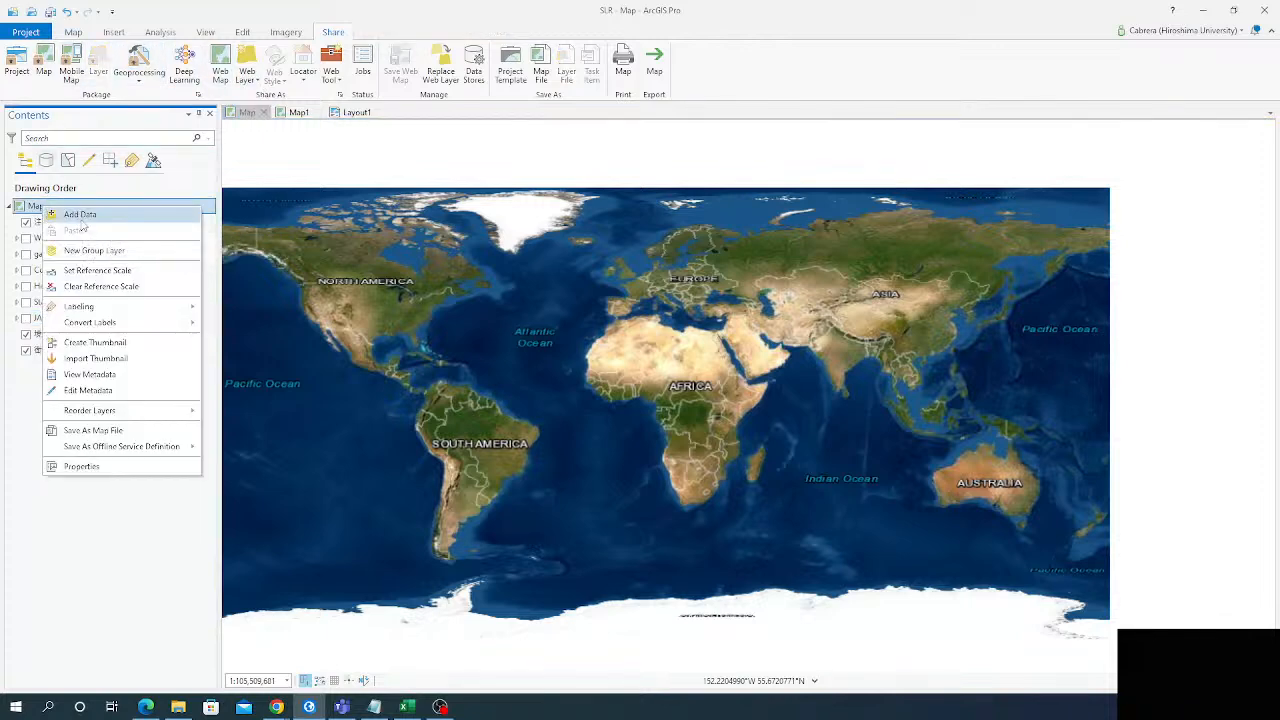
{"action": "left_click", "coordinate": [80, 214]}
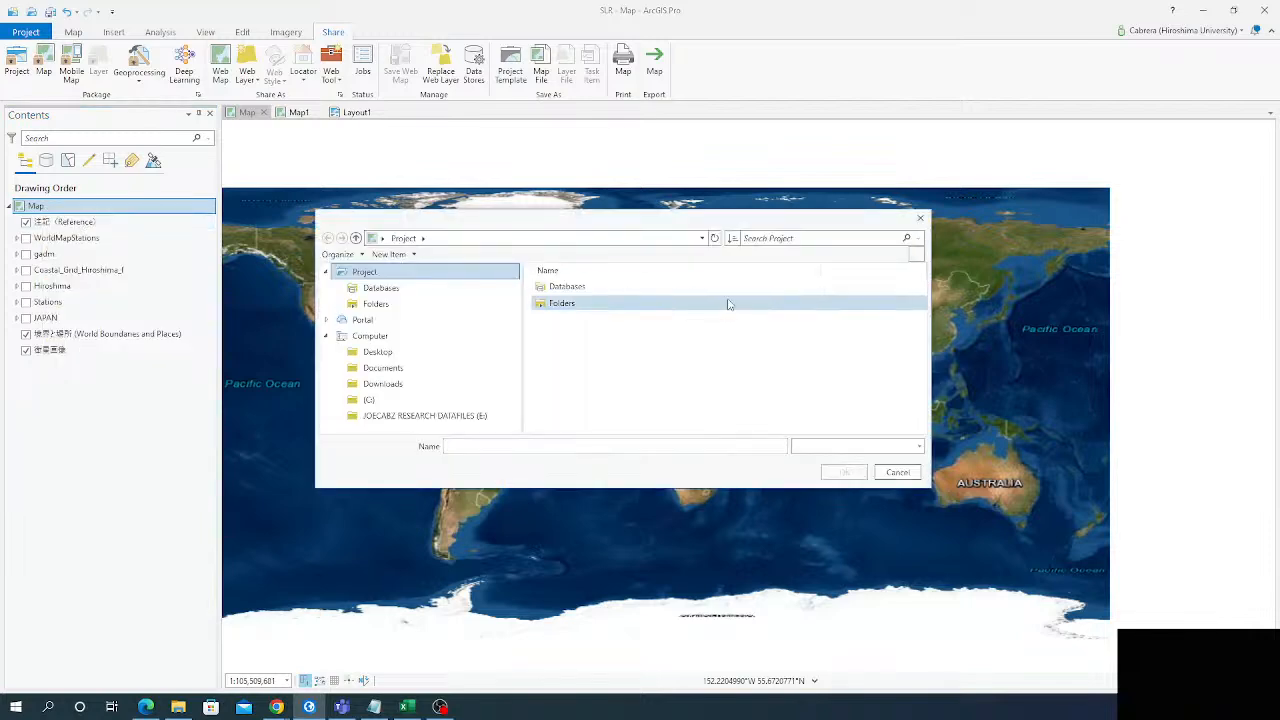
{"action": "key", "text": "Escape"}
Step: Change the map's basemap to the topographic one (地形図)
{"action": "left_click", "coordinate": [70, 33]}
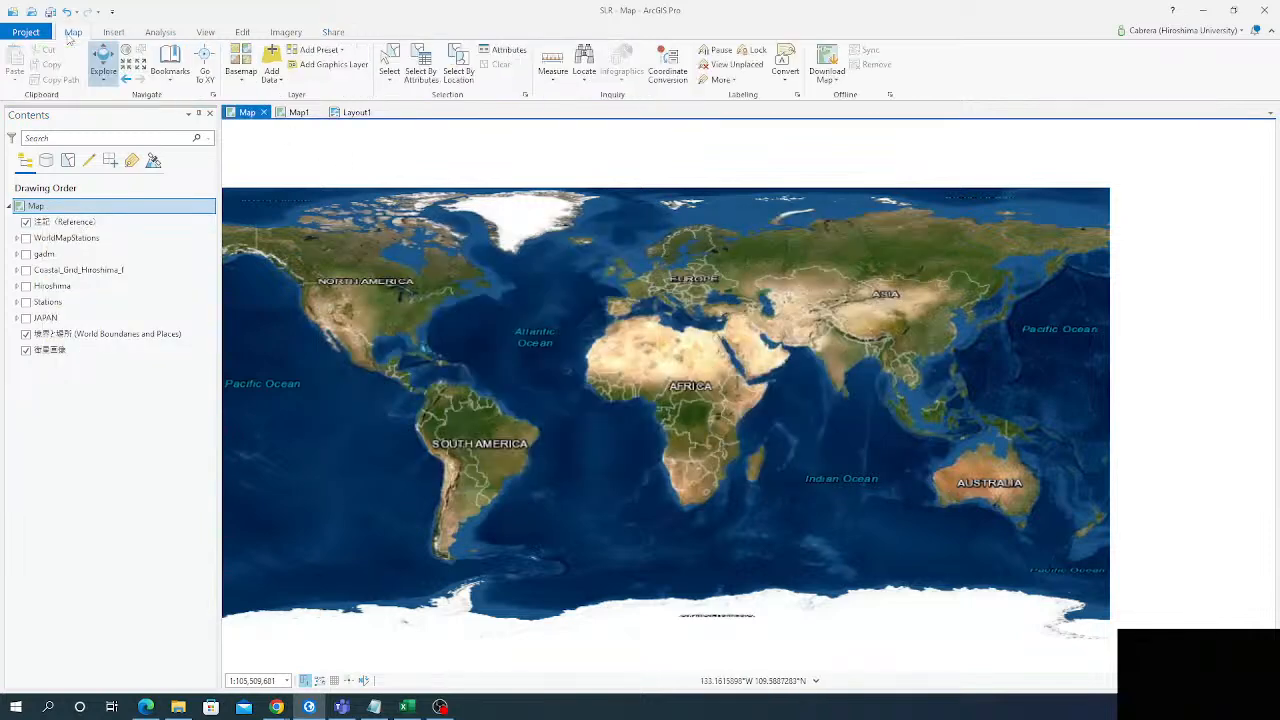
{"action": "left_click", "coordinate": [240, 72]}
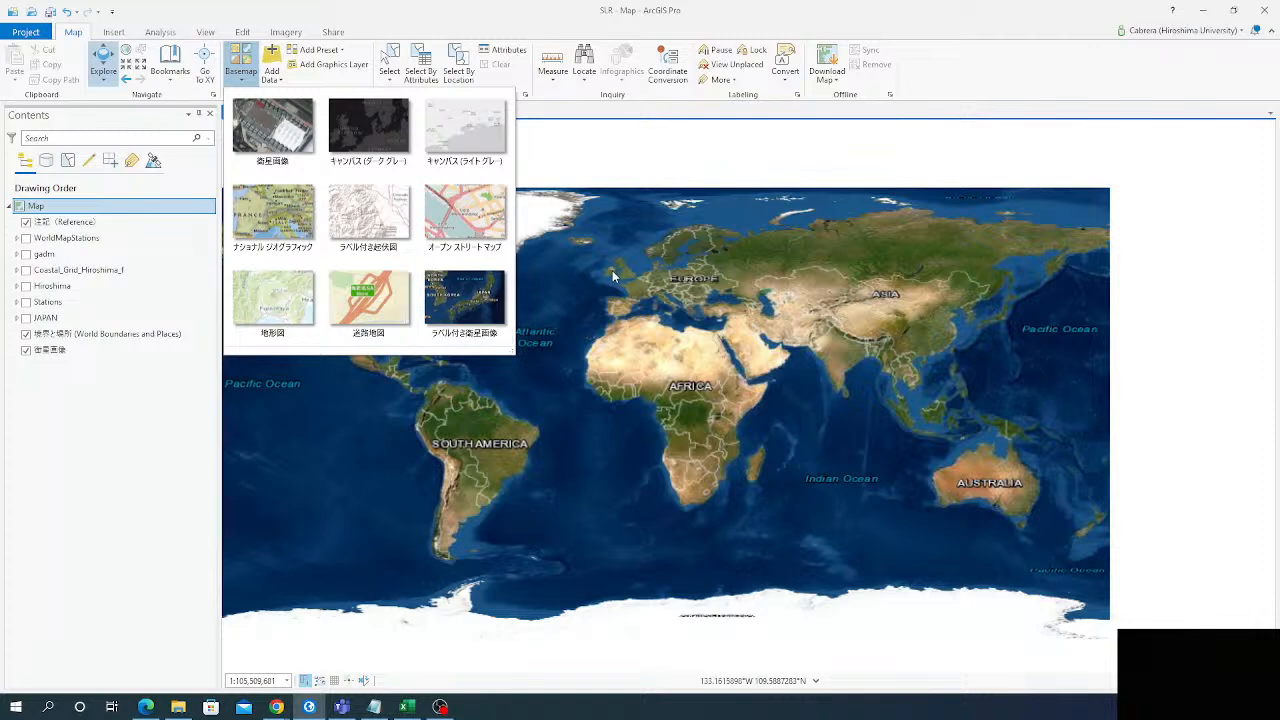
{"action": "left_click", "coordinate": [268, 308]}
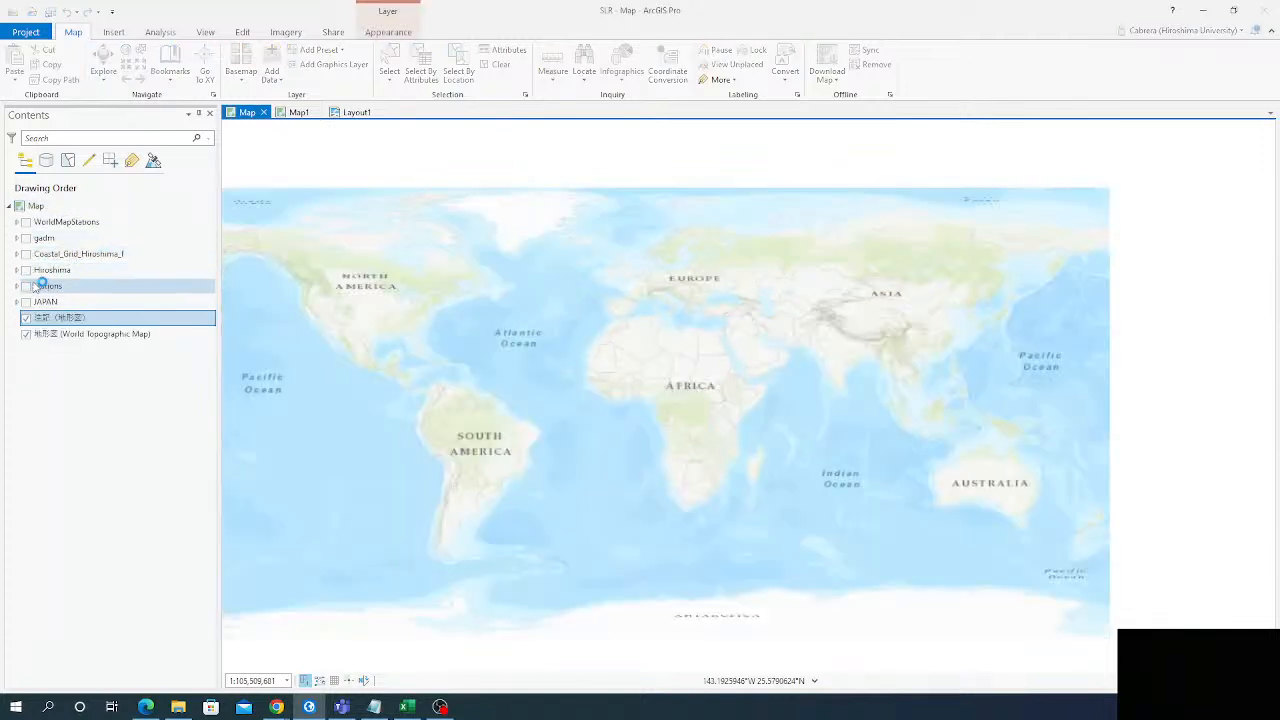
Step: Toggle the topographic annotation and World Topographic Map layers off and on to check what each displays
{"action": "left_click", "coordinate": [26, 334]}
{"action": "left_click", "coordinate": [27, 318]}
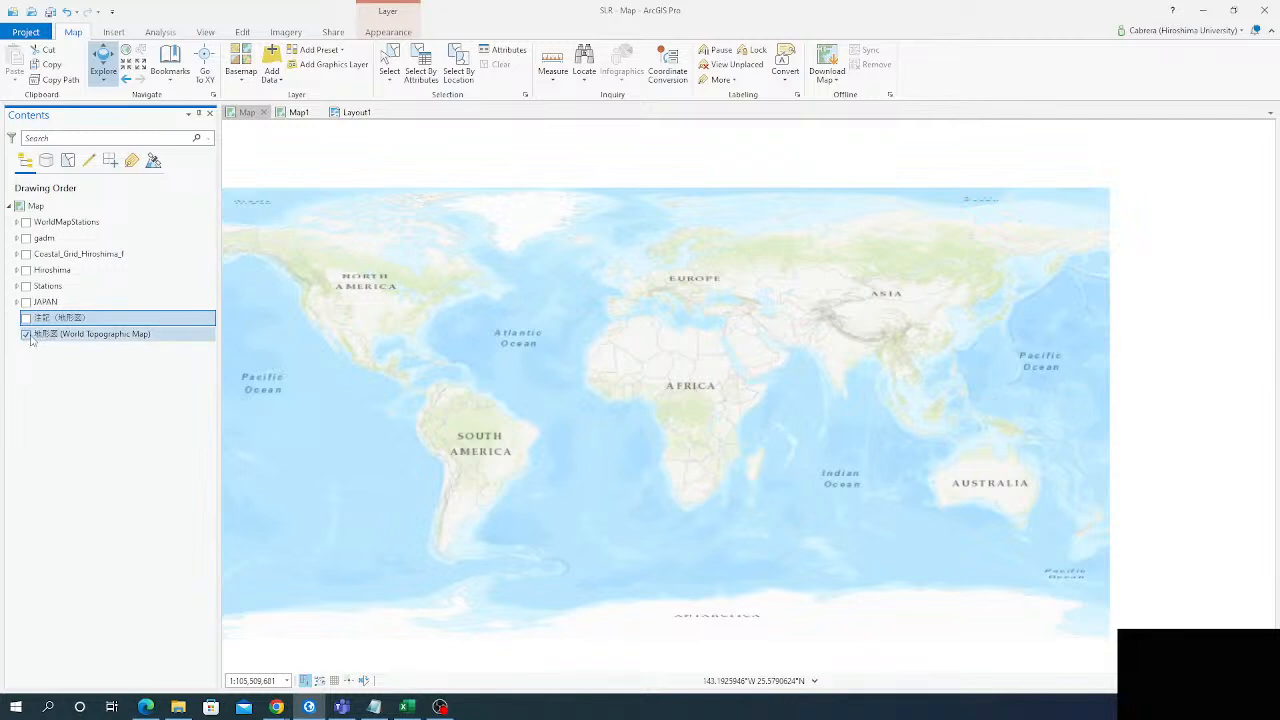
{"action": "left_click", "coordinate": [26, 334]}
{"action": "left_click", "coordinate": [25, 318]}
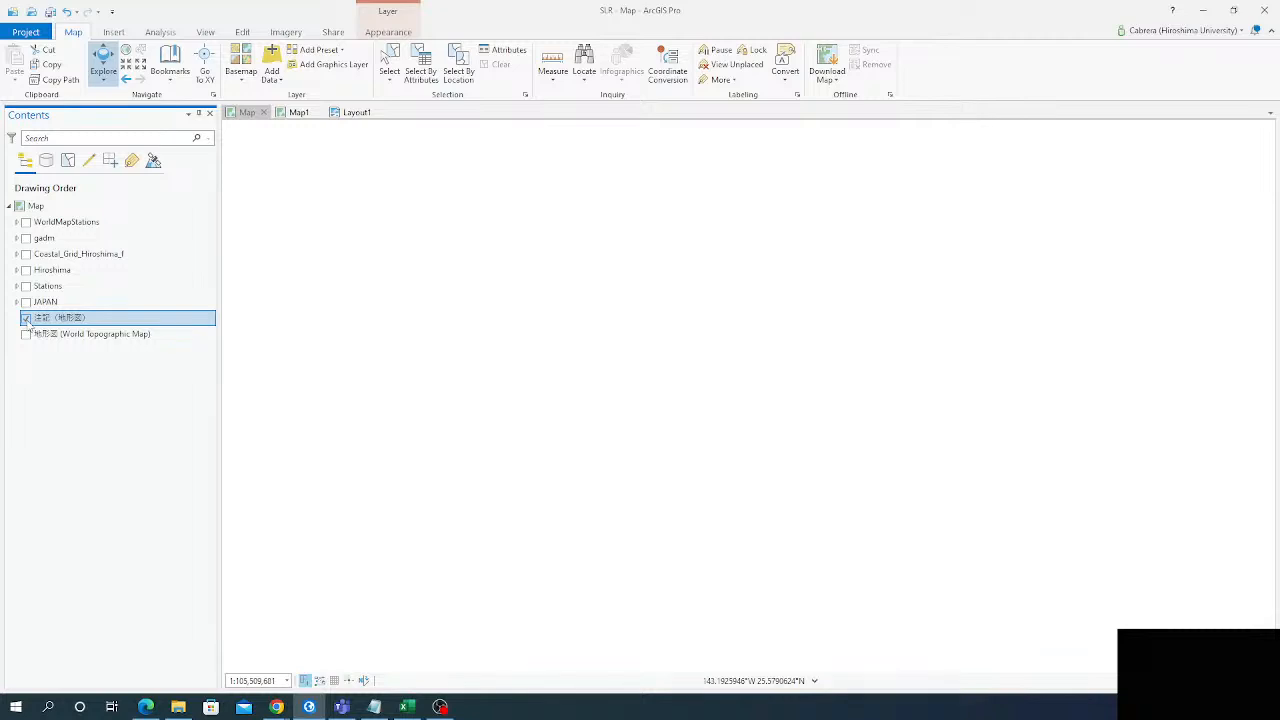
{"action": "left_click", "coordinate": [26, 334]}
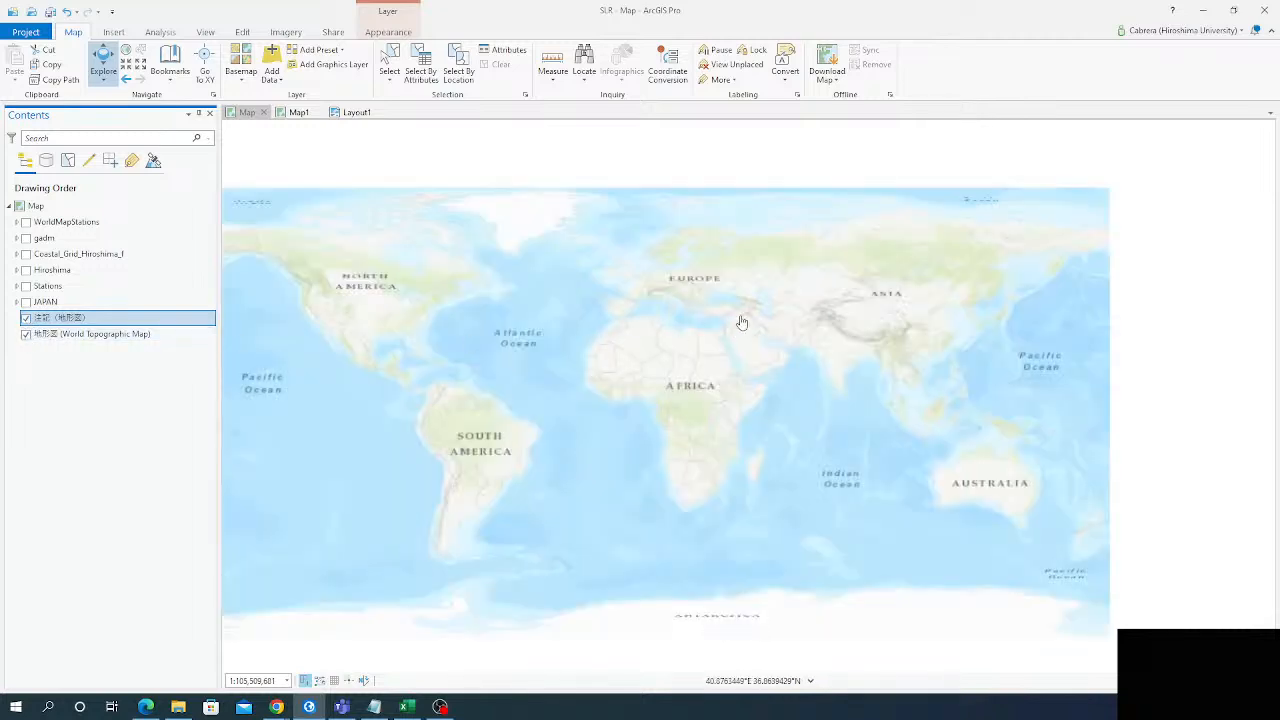
{"action": "left_click_drag", "start_coordinate": [668, 355], "coordinate": [743, 334]}
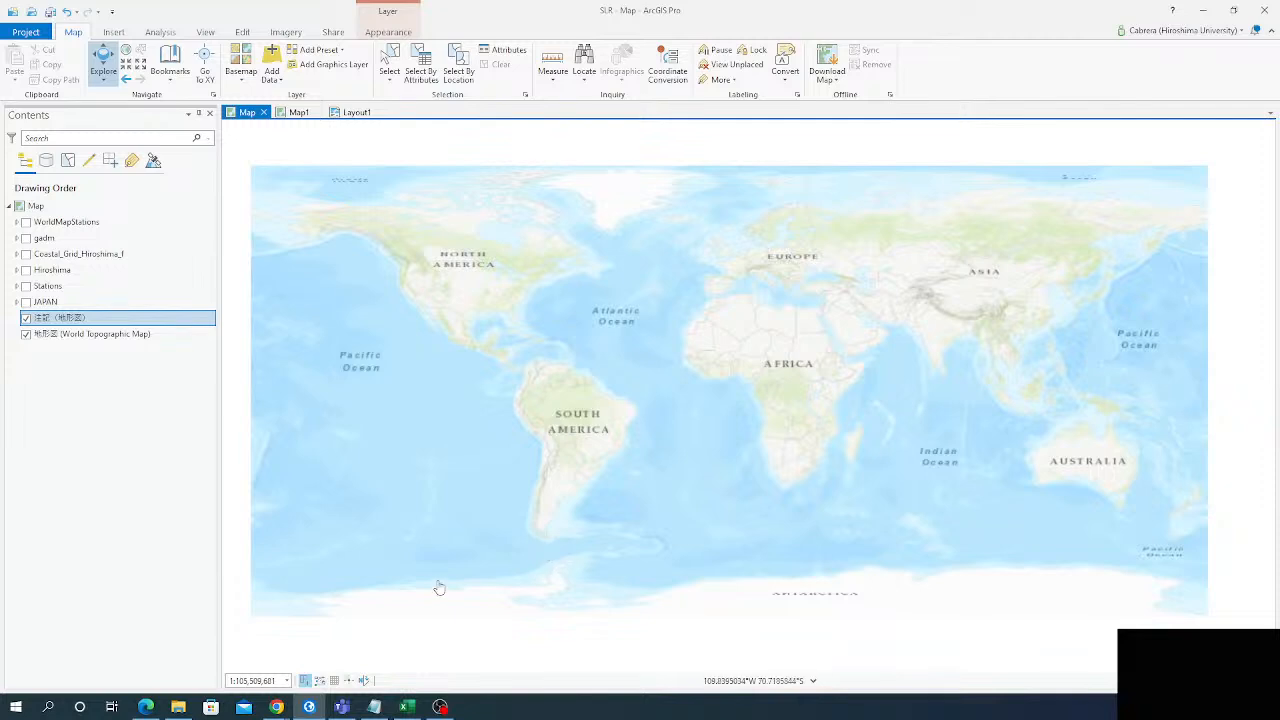
Step: Switch to File Explorer and open station_location.csv from the World Map folder in Excel
{"action": "left_click", "coordinate": [408, 706]}
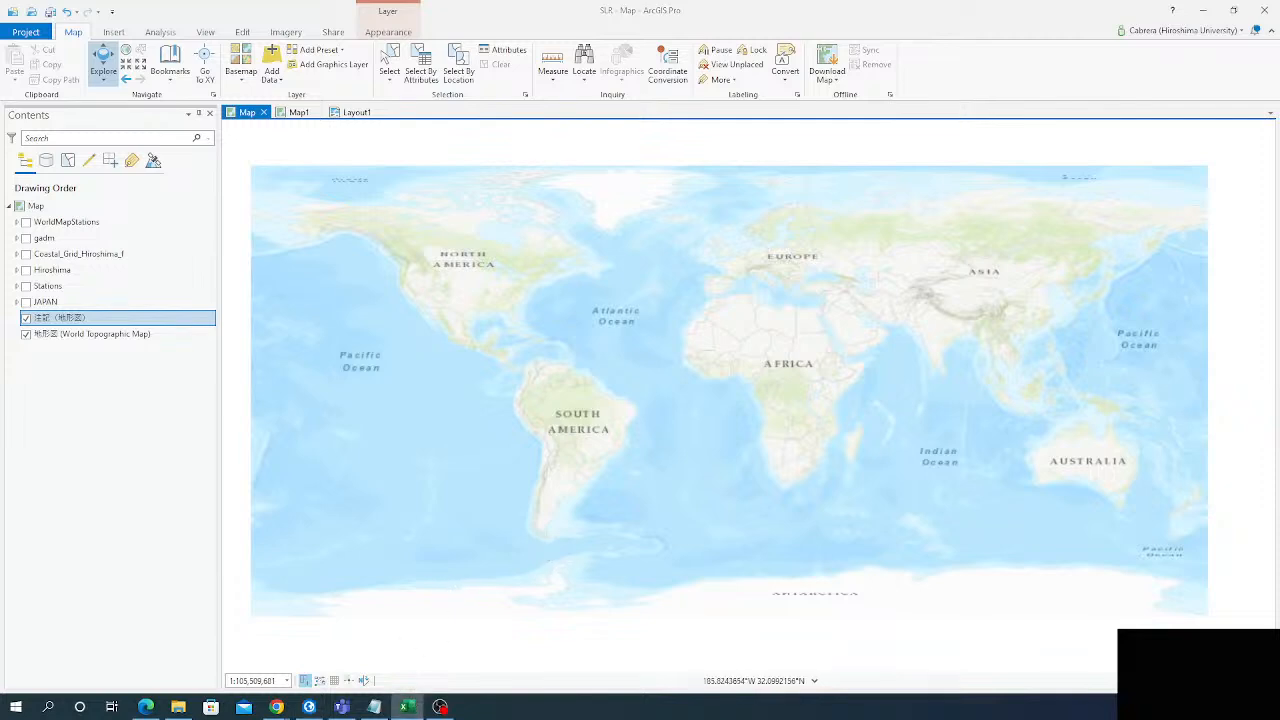
{"action": "left_click", "coordinate": [178, 706]}
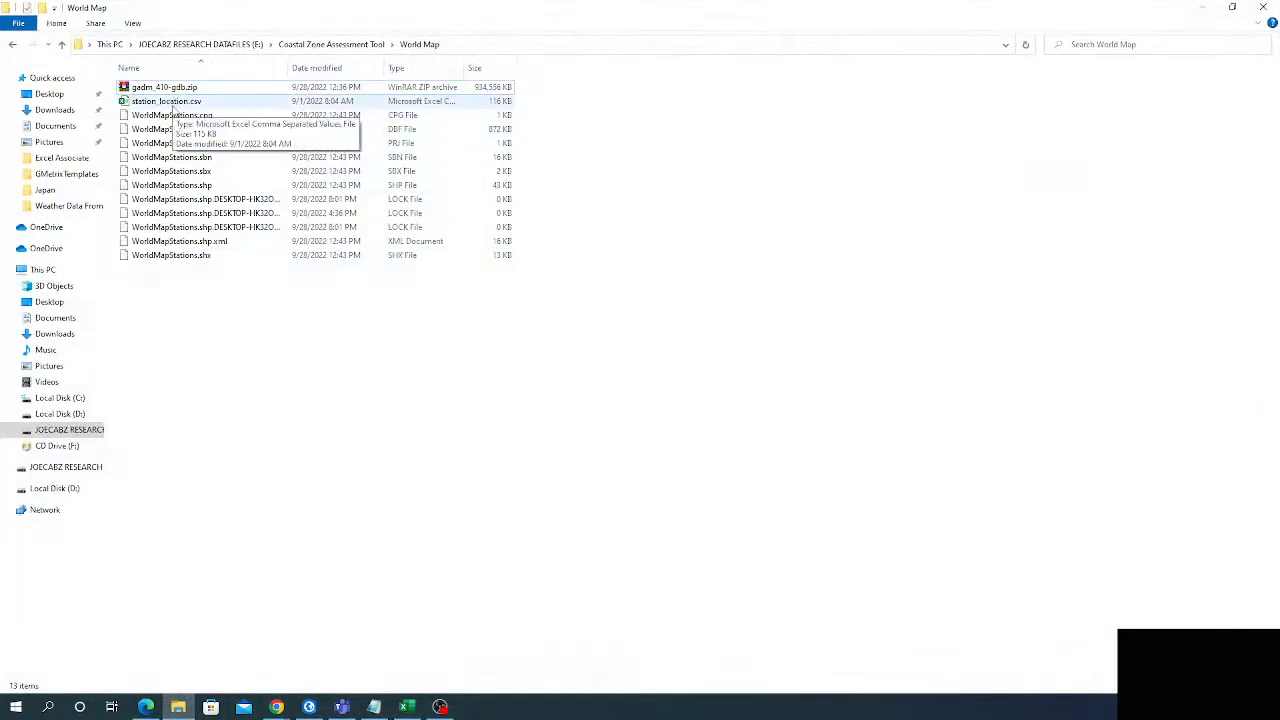
{"action": "left_click", "coordinate": [172, 107]}
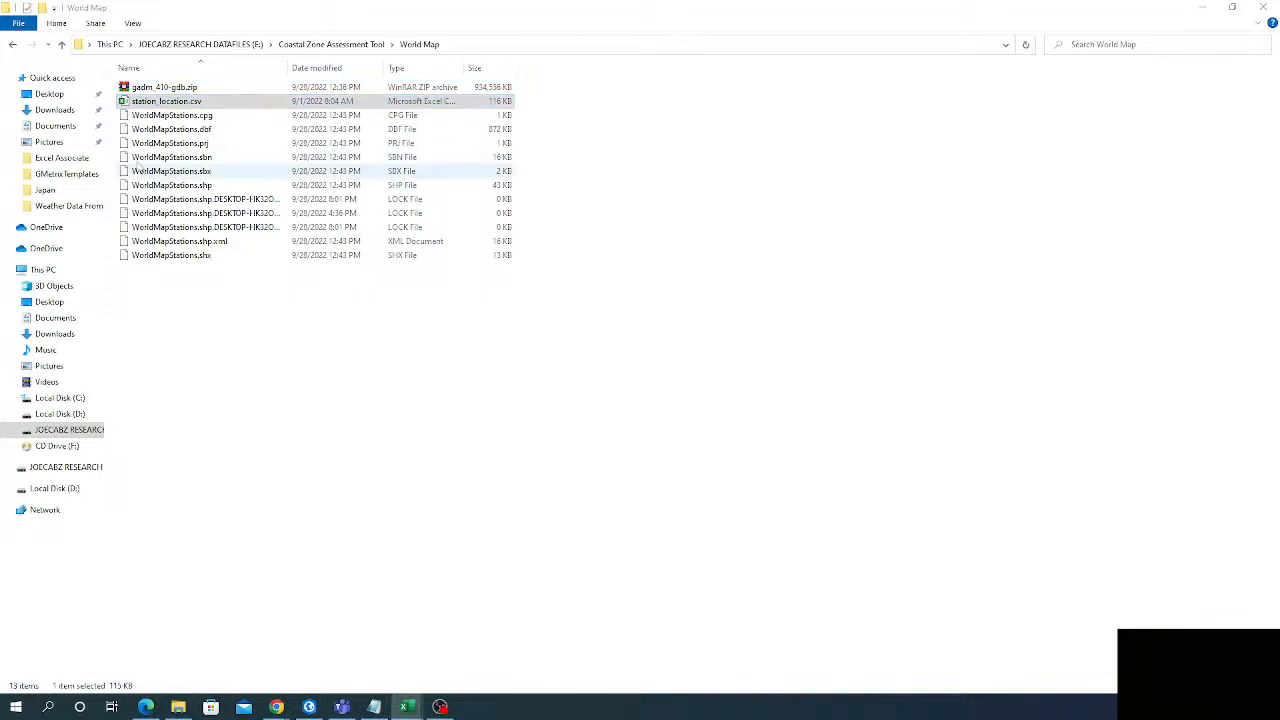
{"action": "left_click_drag", "start_coordinate": [0, 56], "coordinate": [463, 32]}
{"action": "left_click", "coordinate": [989, 27]}
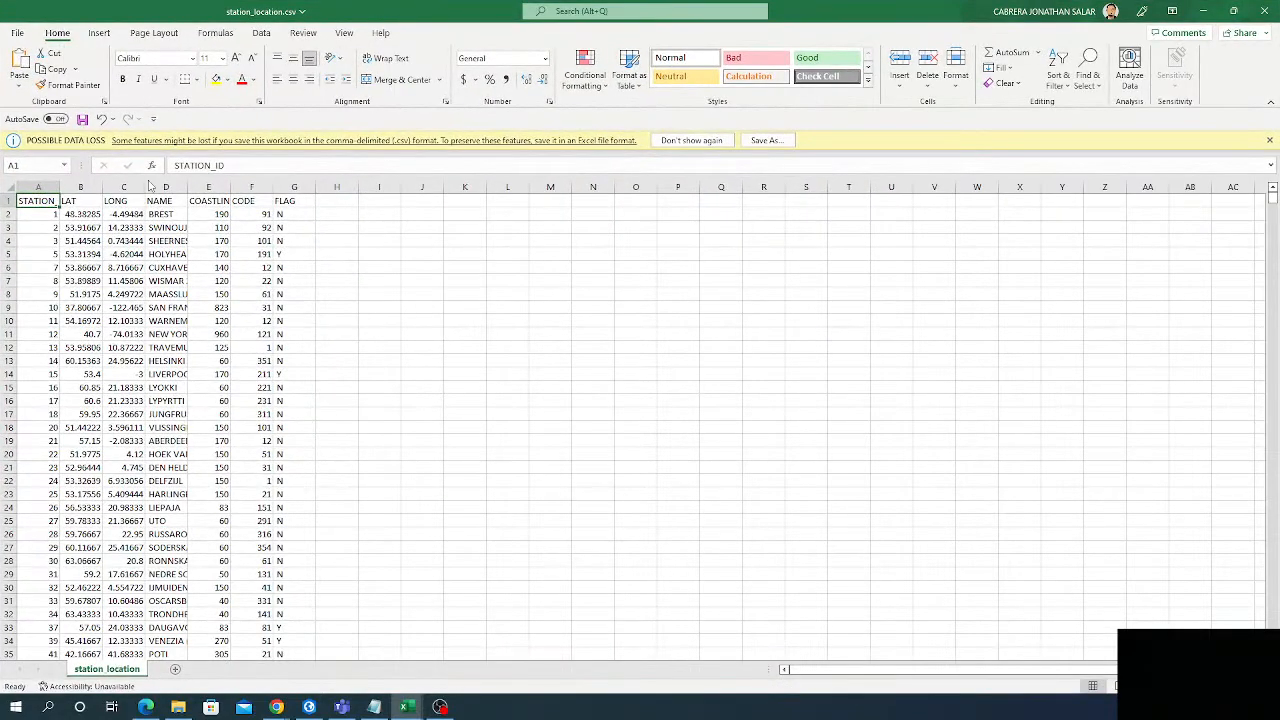
Step: Widen the station table's columns to fit their contents and examine the LAT, LONG, NAME, COASTLINE and CODE fields
{"action": "left_click_drag", "start_coordinate": [144, 186], "coordinate": [75, 187]}
{"action": "double_click", "coordinate": [236, 187]}
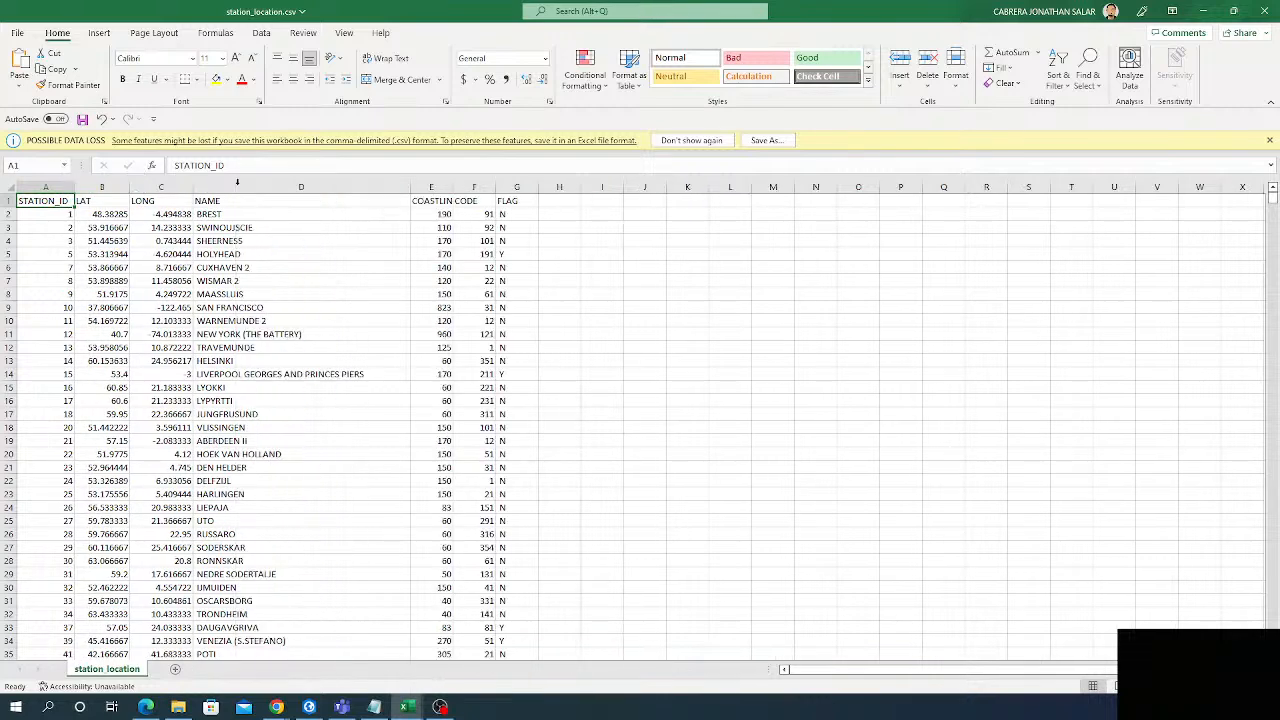
{"action": "left_click", "coordinate": [91, 214]}
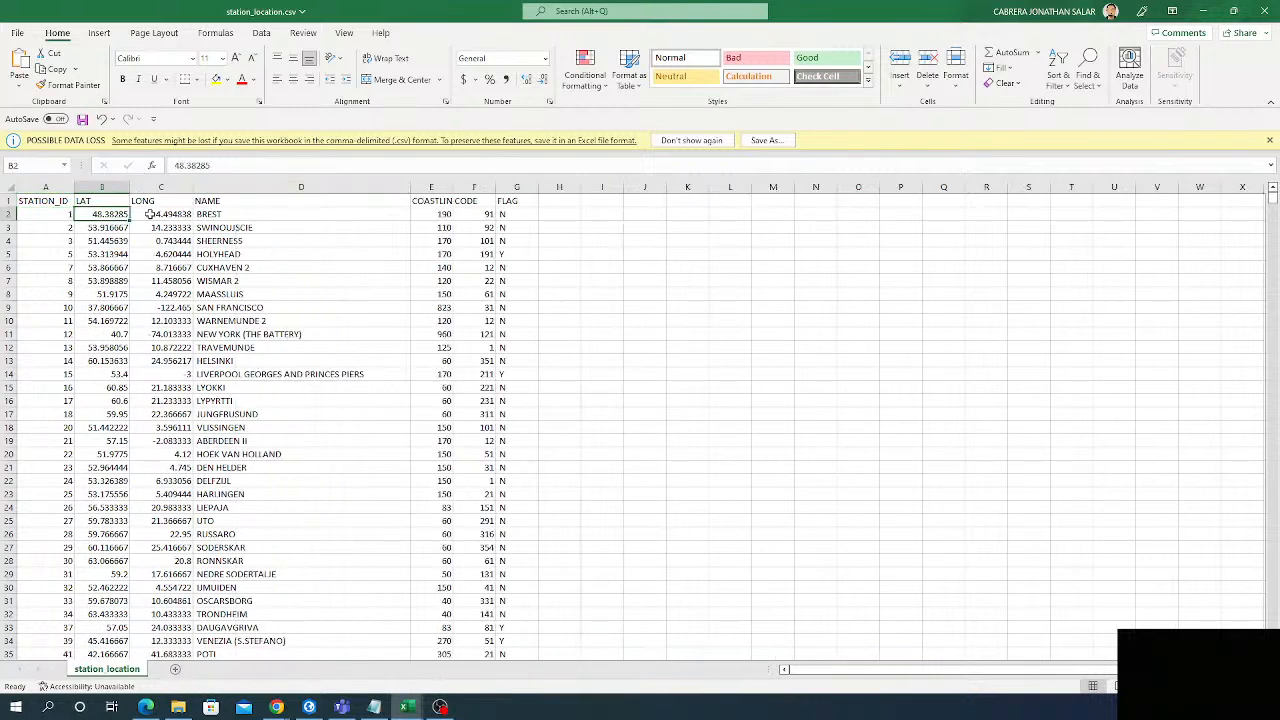
{"action": "left_click", "coordinate": [146, 212]}
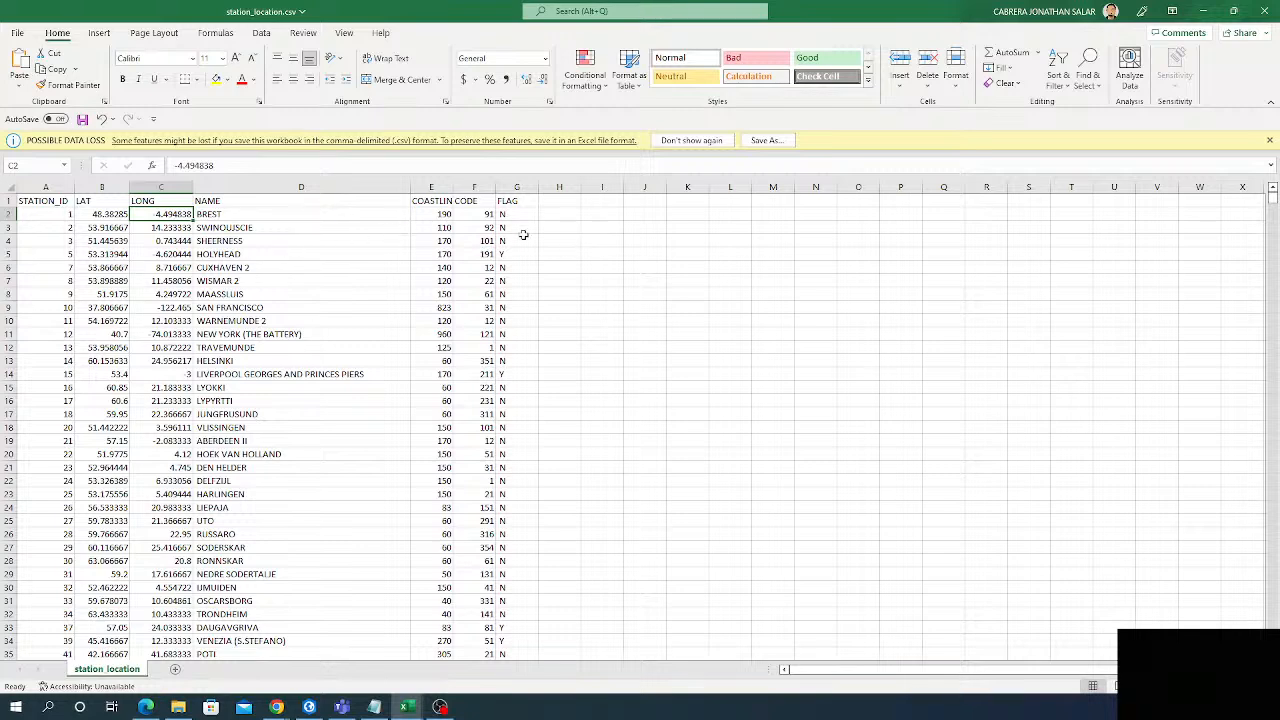
{"action": "left_click_drag", "start_coordinate": [262, 188], "coordinate": [460, 189]}
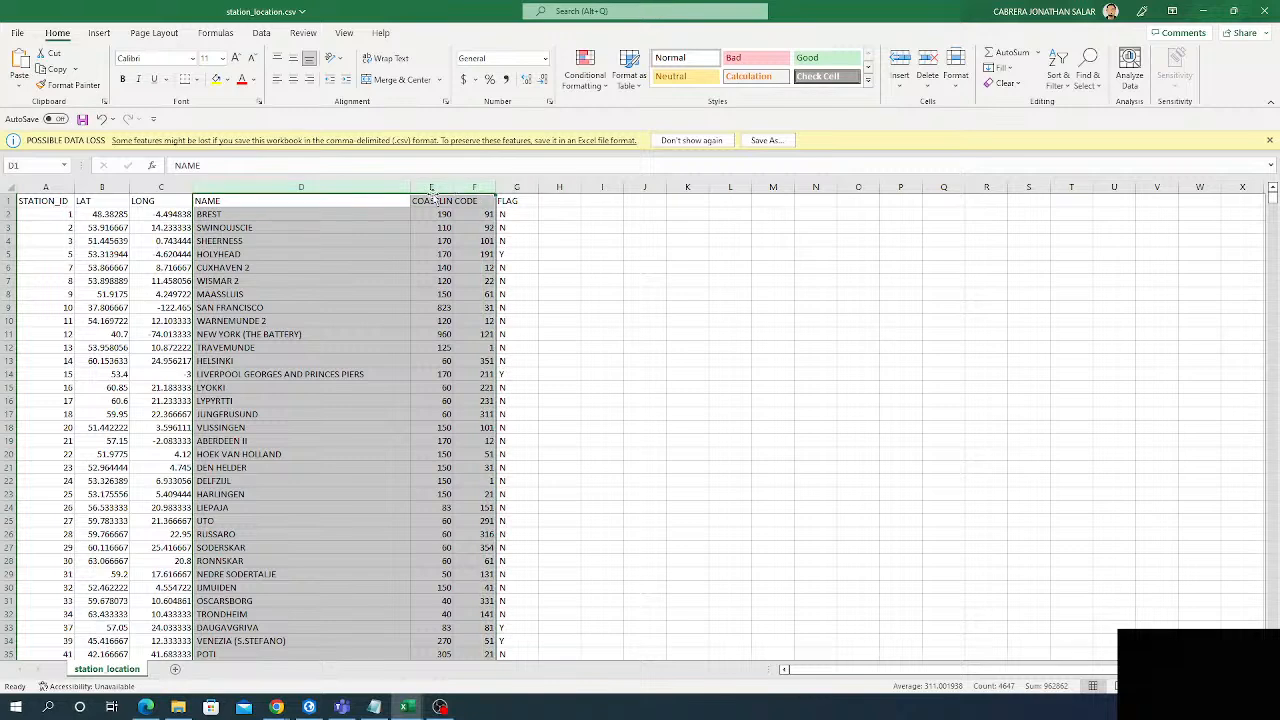
{"action": "left_click", "coordinate": [301, 202]}
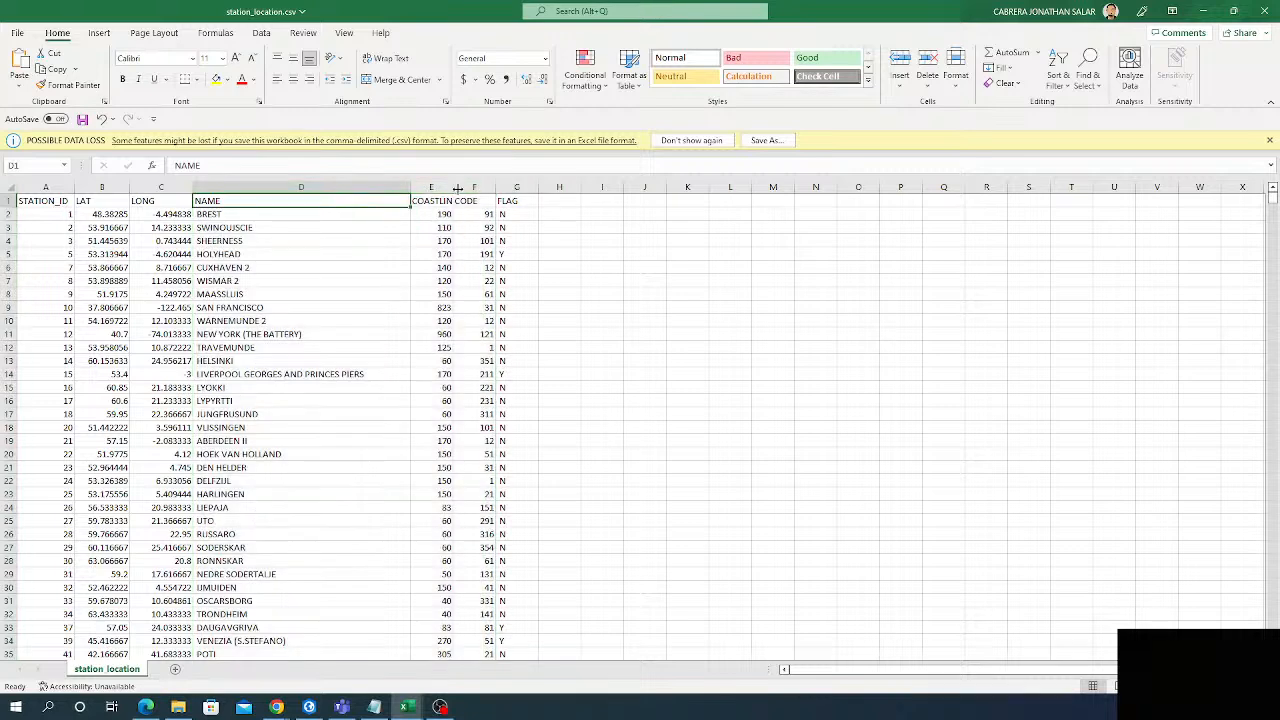
{"action": "left_click_drag", "start_coordinate": [455, 187], "coordinate": [461, 187]}
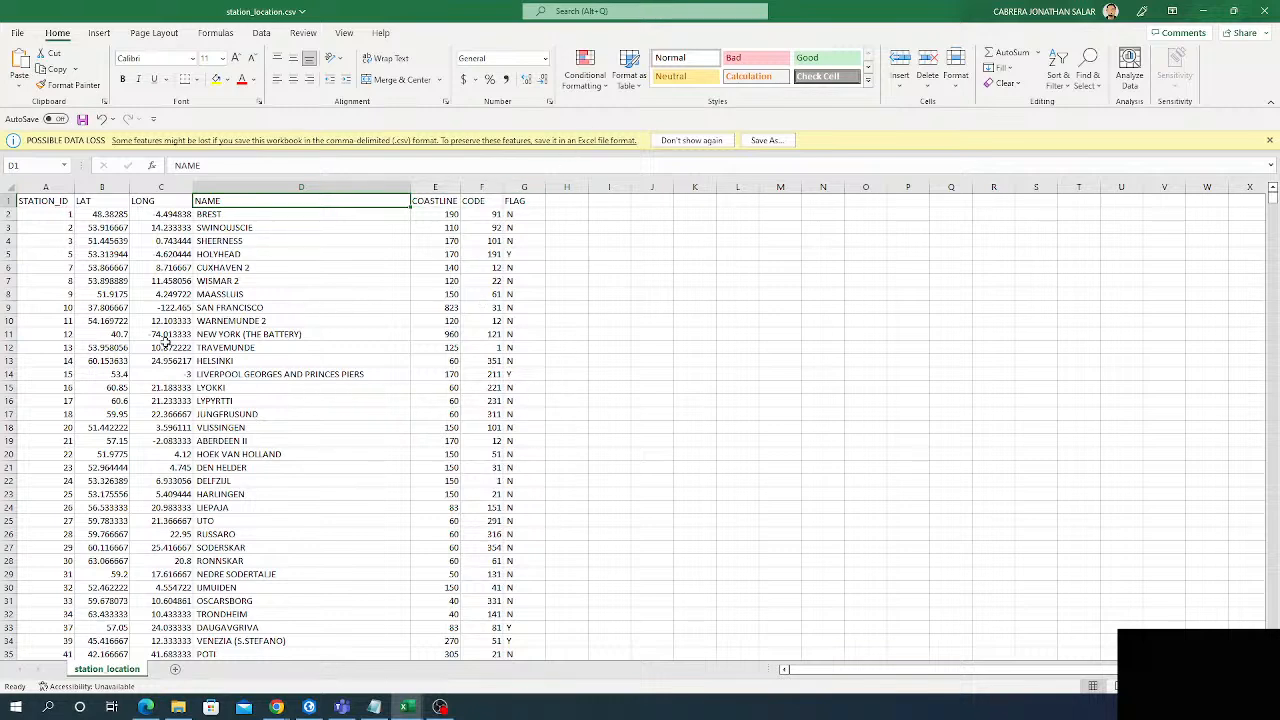
Step: Close station_location.csv without saving the changes and return to the map in ArcGIS Pro
{"action": "left_click", "coordinate": [1269, 141]}
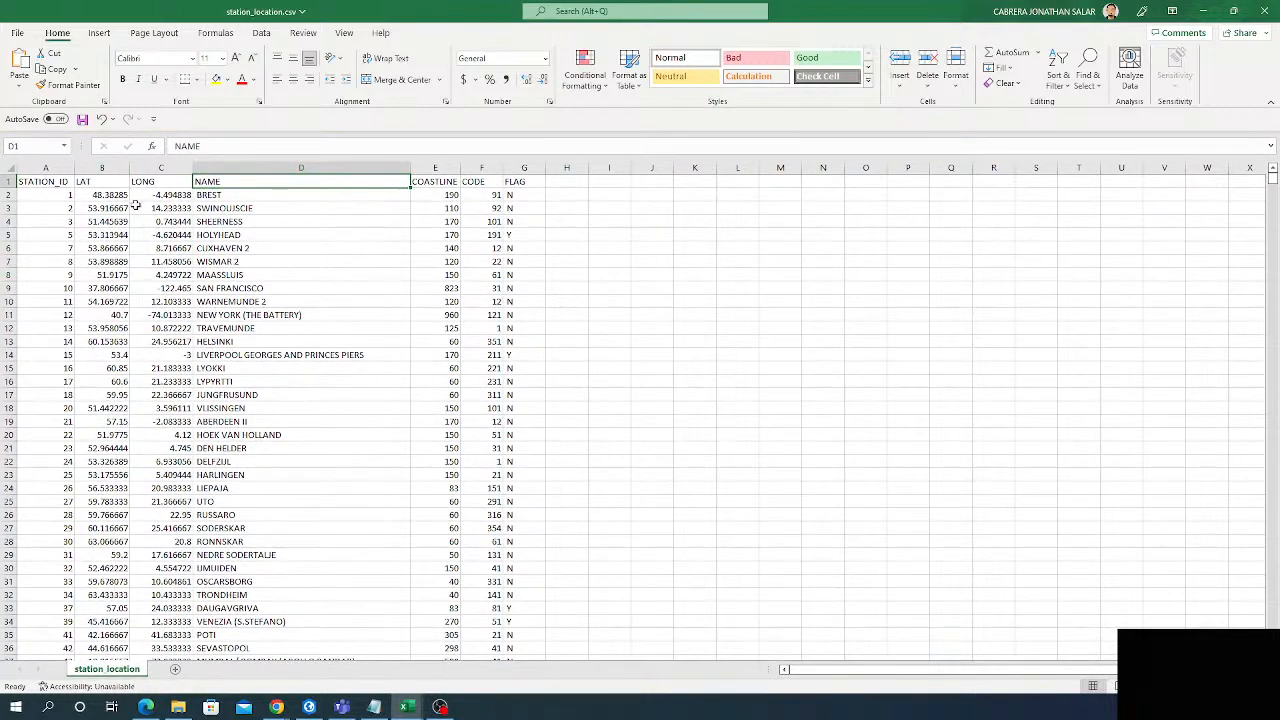
{"action": "left_click", "coordinate": [1265, 11]}
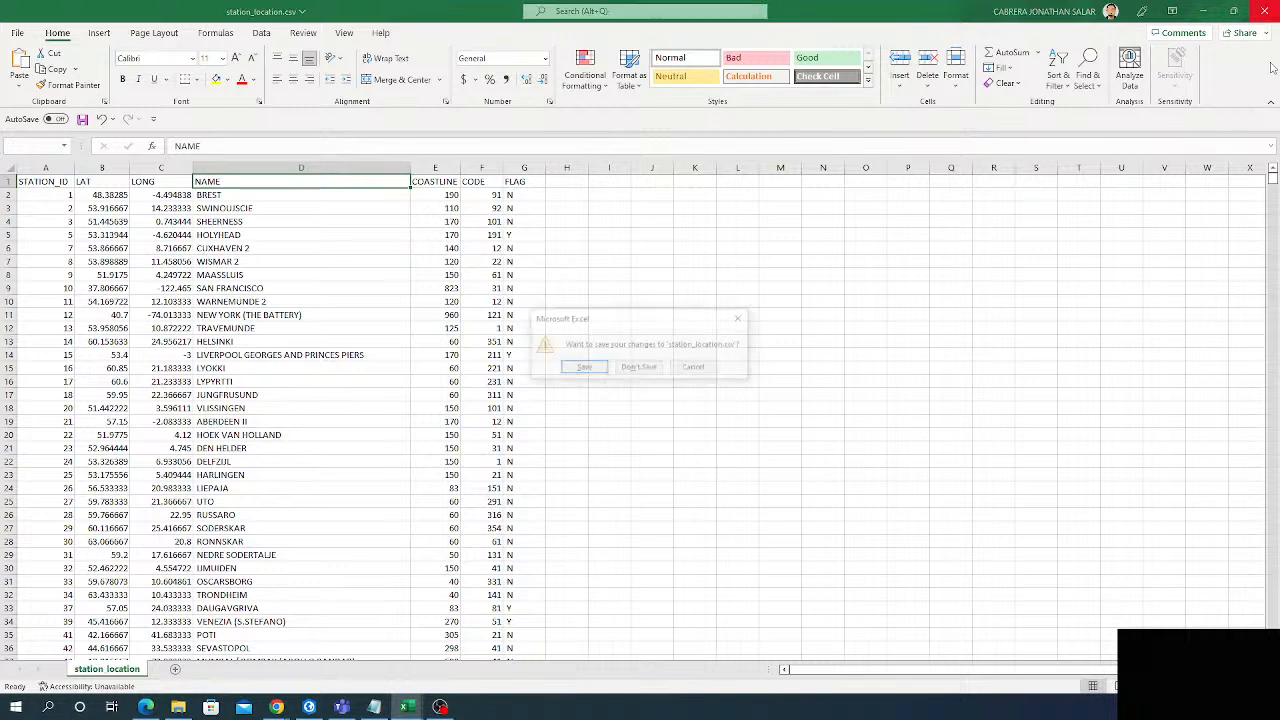
{"action": "left_click", "coordinate": [645, 368]}
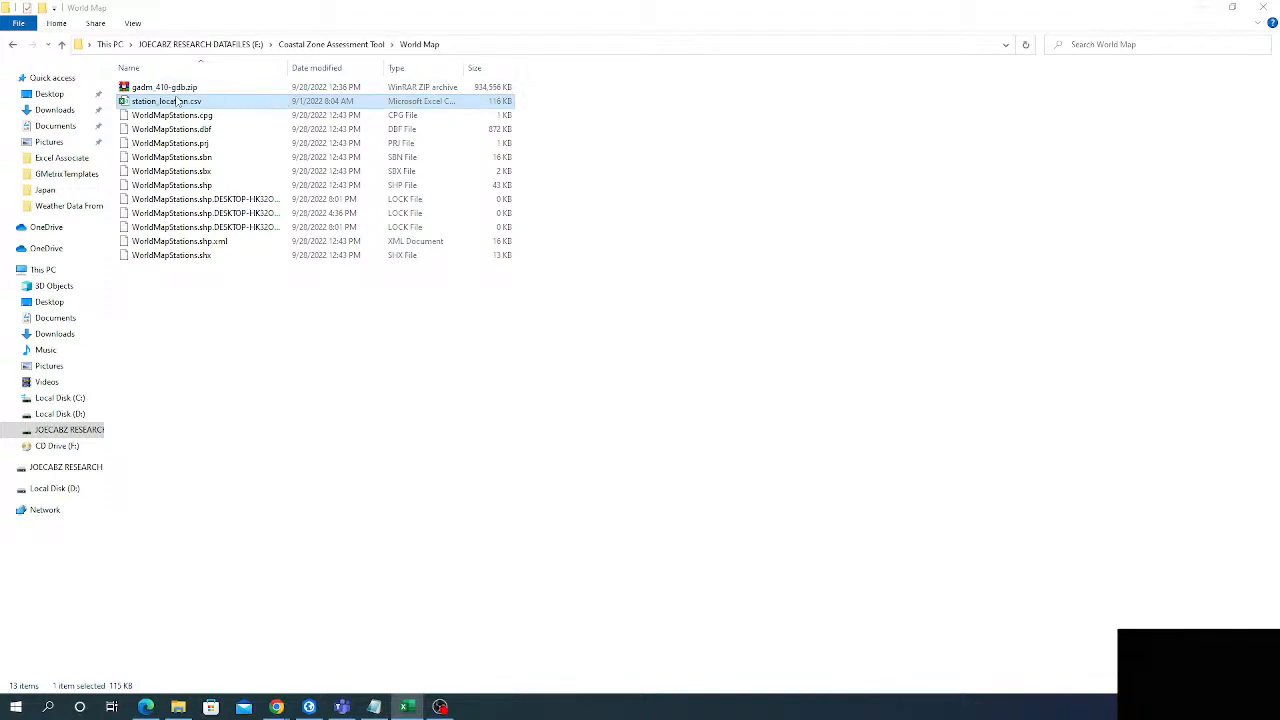
{"action": "left_click", "coordinate": [1202, 10]}
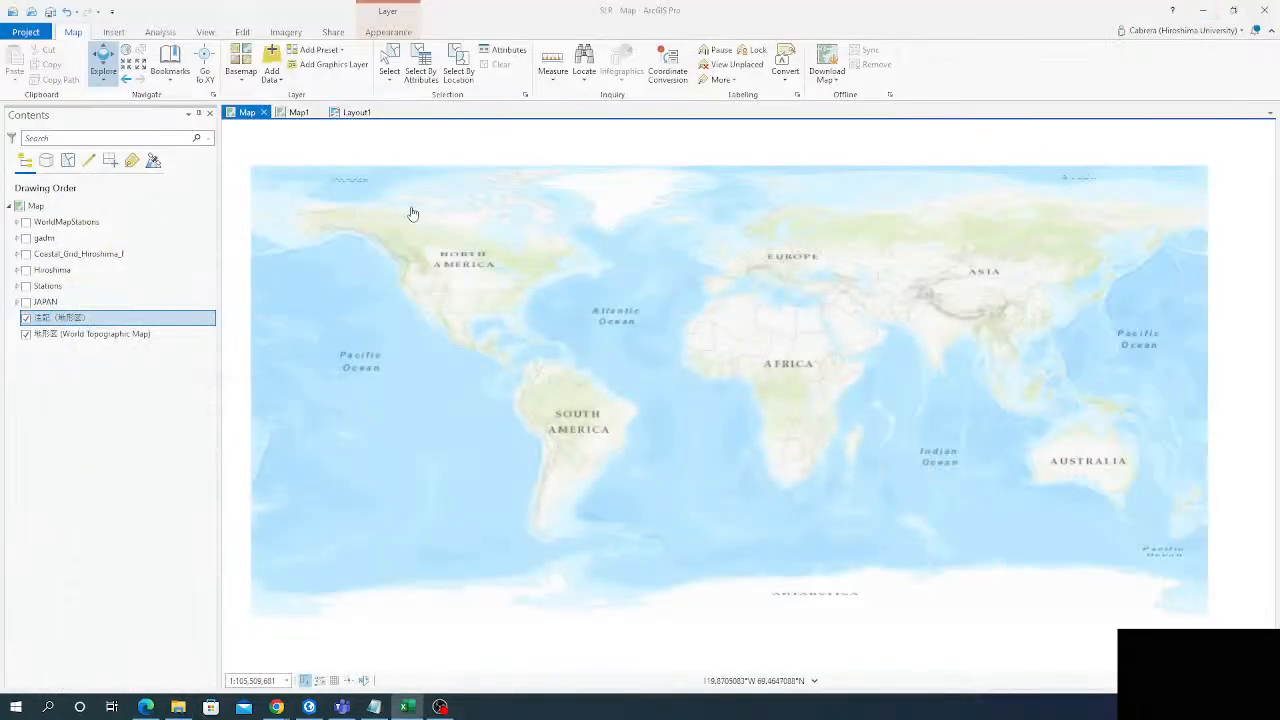
Step: Add station_location.csv to the map from the World Map folder inside Coastal Zone Assessment Tool on the E: drive
{"action": "left_click", "coordinate": [50, 206]}
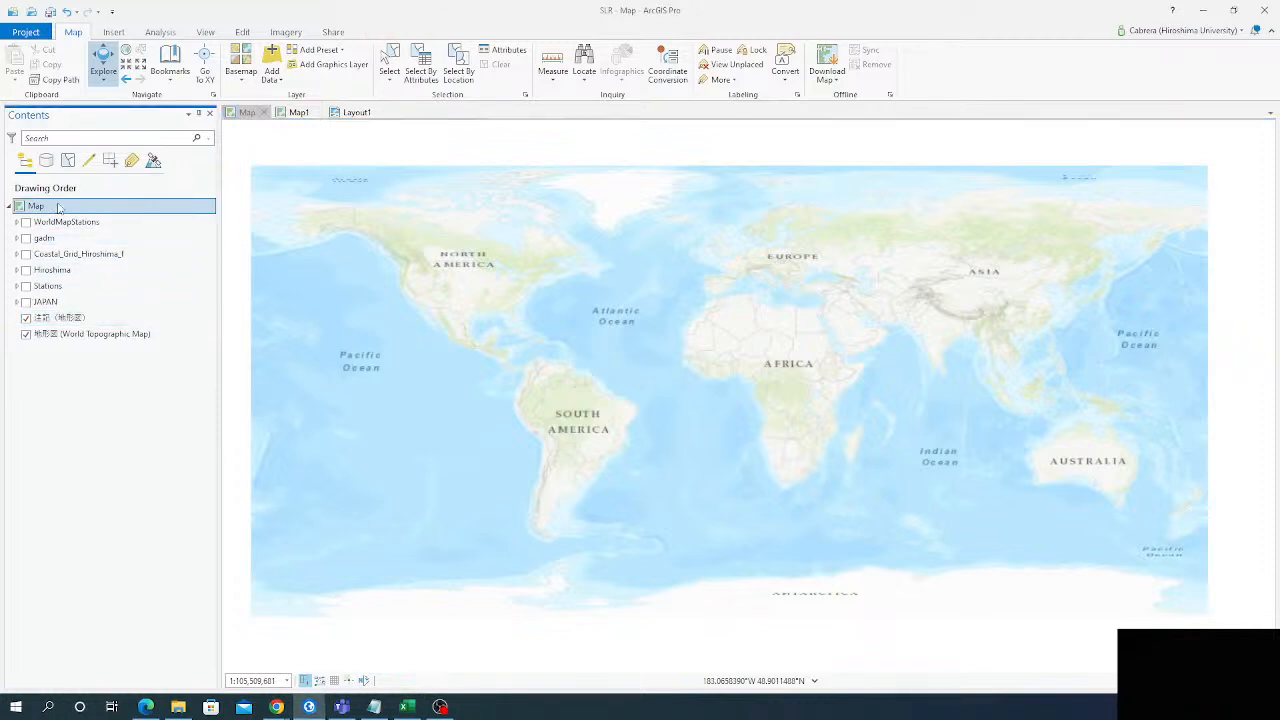
{"action": "right_click", "coordinate": [57, 205]}
{"action": "left_click", "coordinate": [97, 213]}
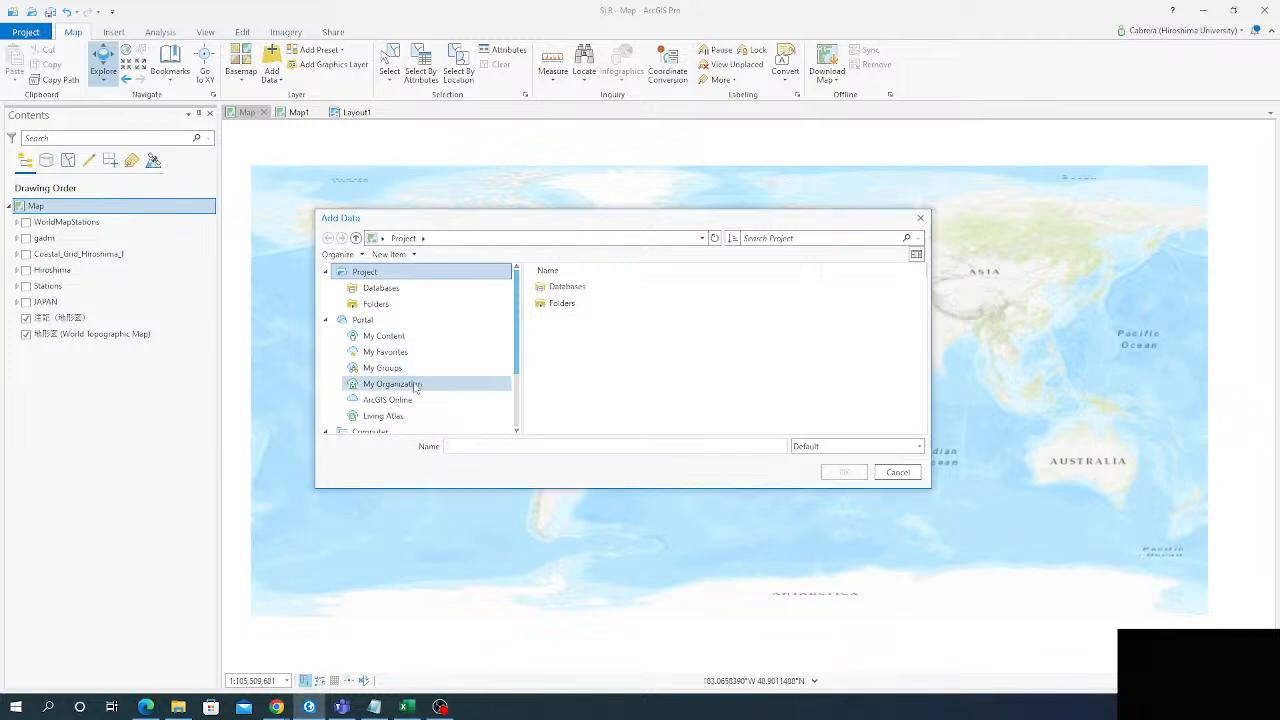
{"action": "scroll", "coordinate": [416, 390], "scroll_direction": "down", "scroll_amount": 2}
{"action": "left_click", "coordinate": [420, 427]}
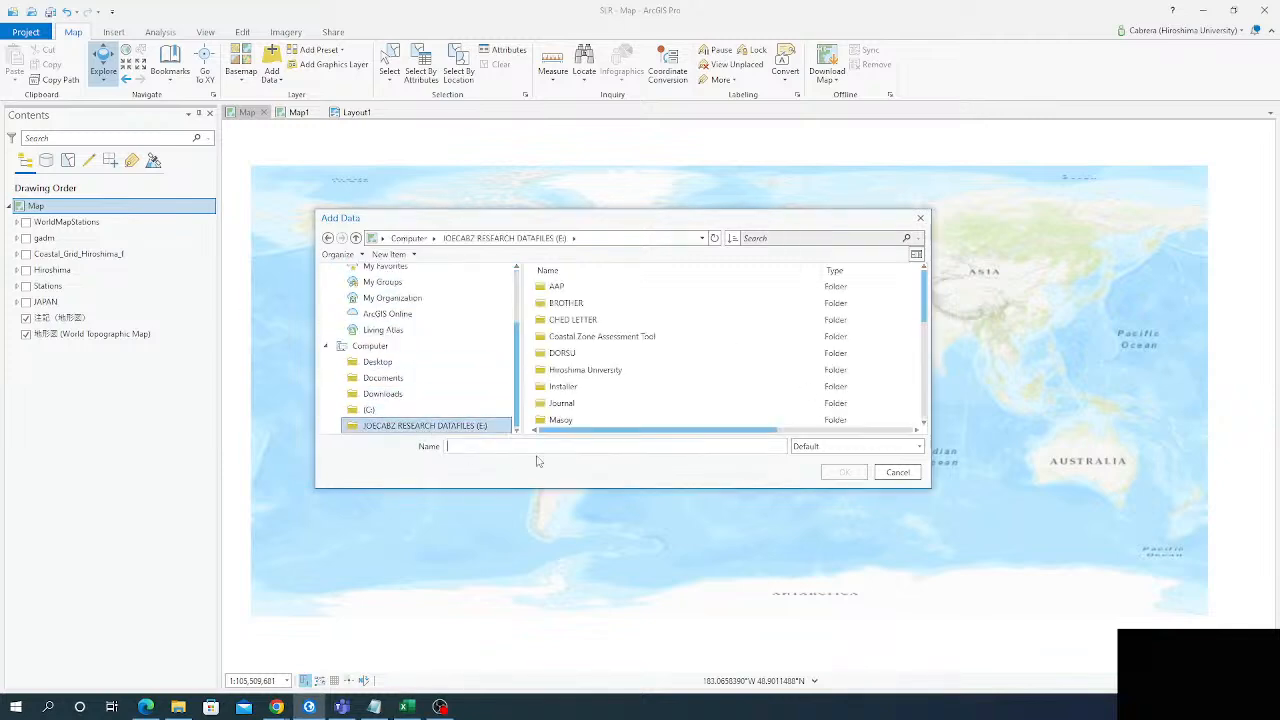
{"action": "double_click", "coordinate": [578, 338]}
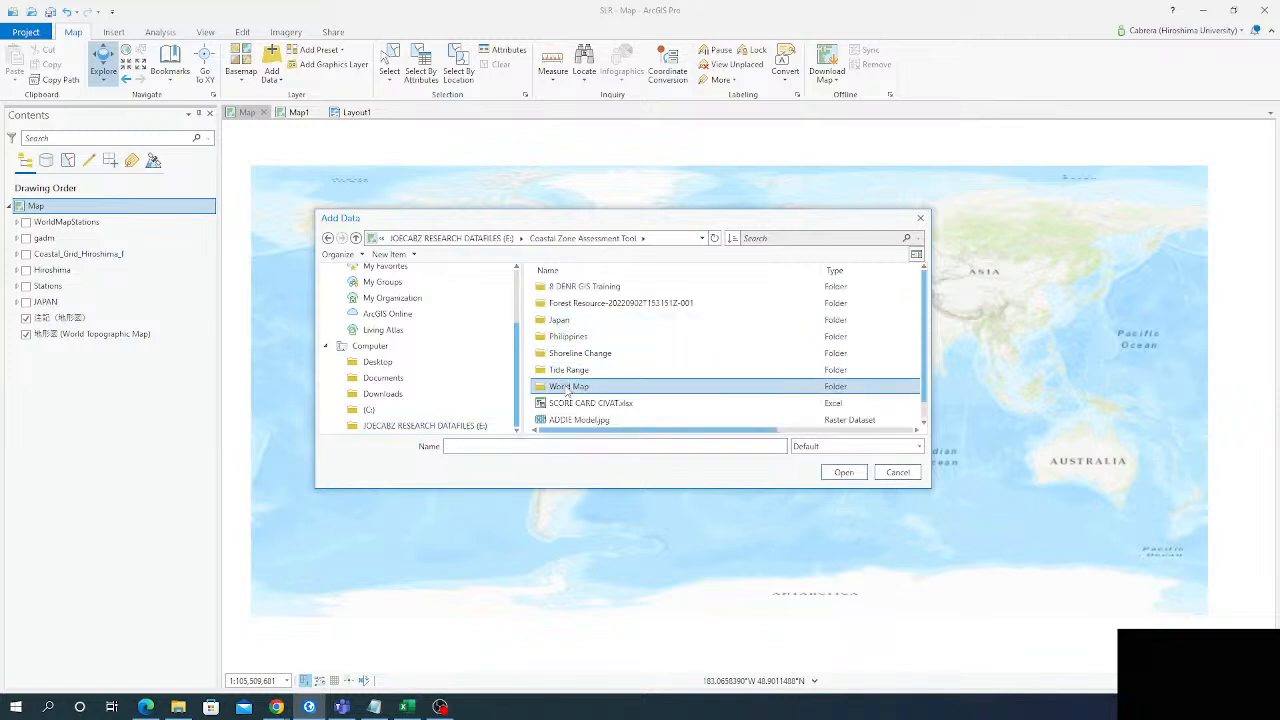
{"action": "double_click", "coordinate": [568, 386]}
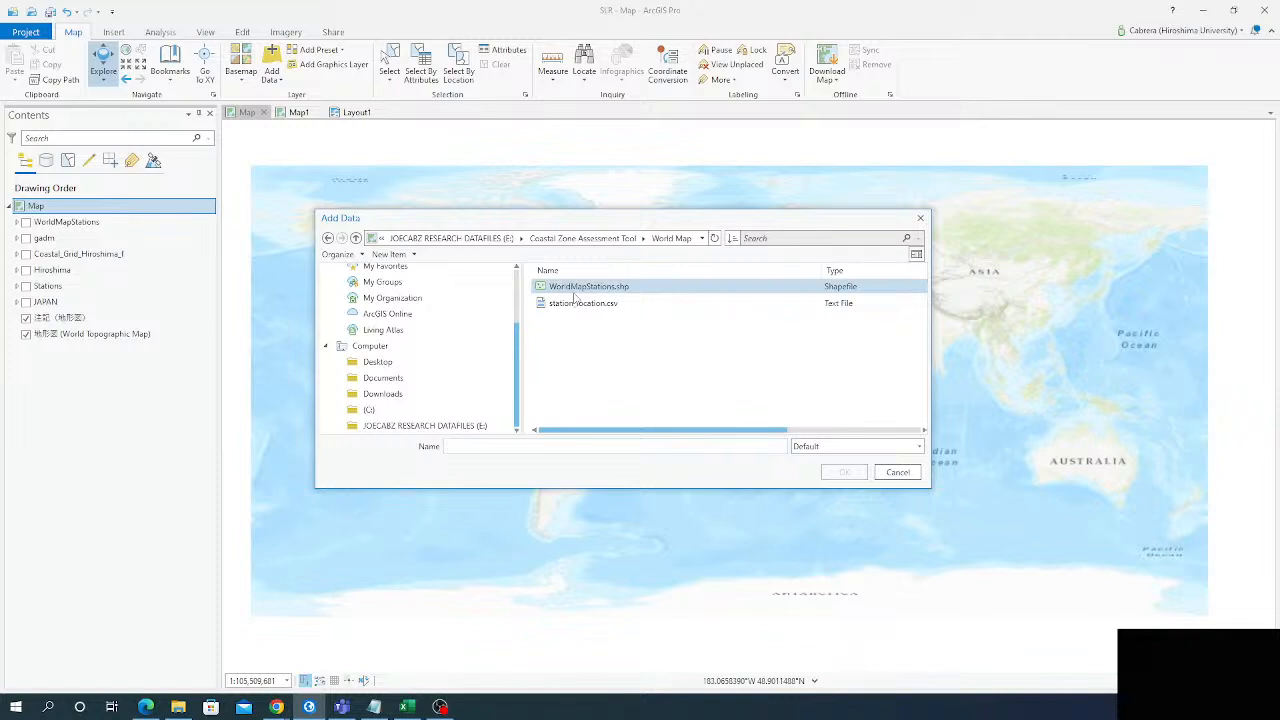
{"action": "left_click", "coordinate": [584, 309]}
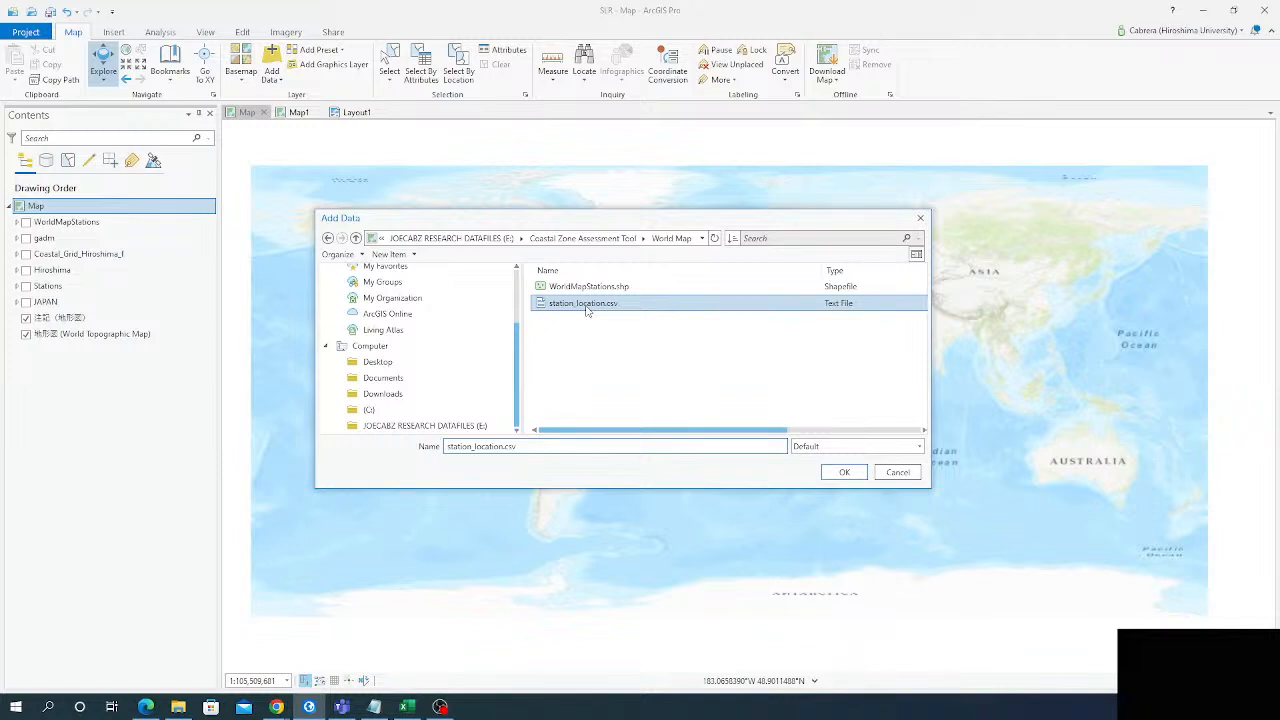
{"action": "left_click", "coordinate": [845, 473]}
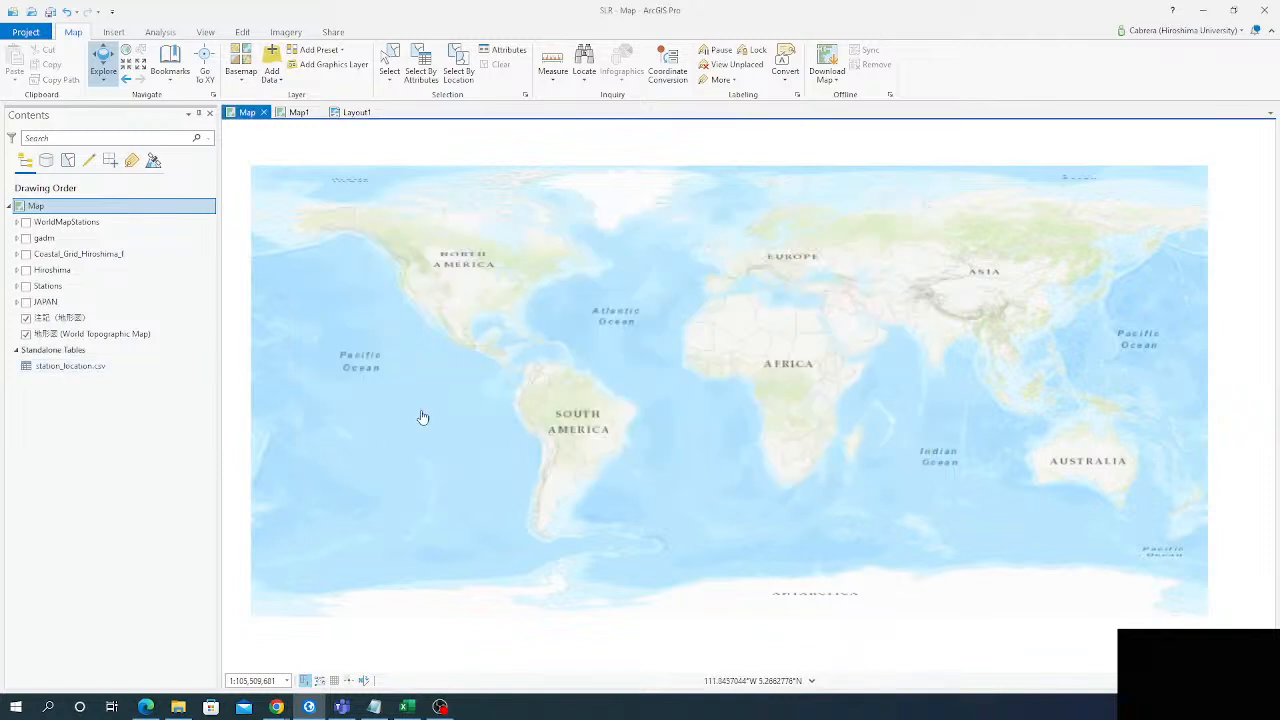
Step: Open the station_location.csv standalone table, review its station records and fields, and close it
{"action": "left_click", "coordinate": [70, 367]}
{"action": "right_click", "coordinate": [65, 370]}
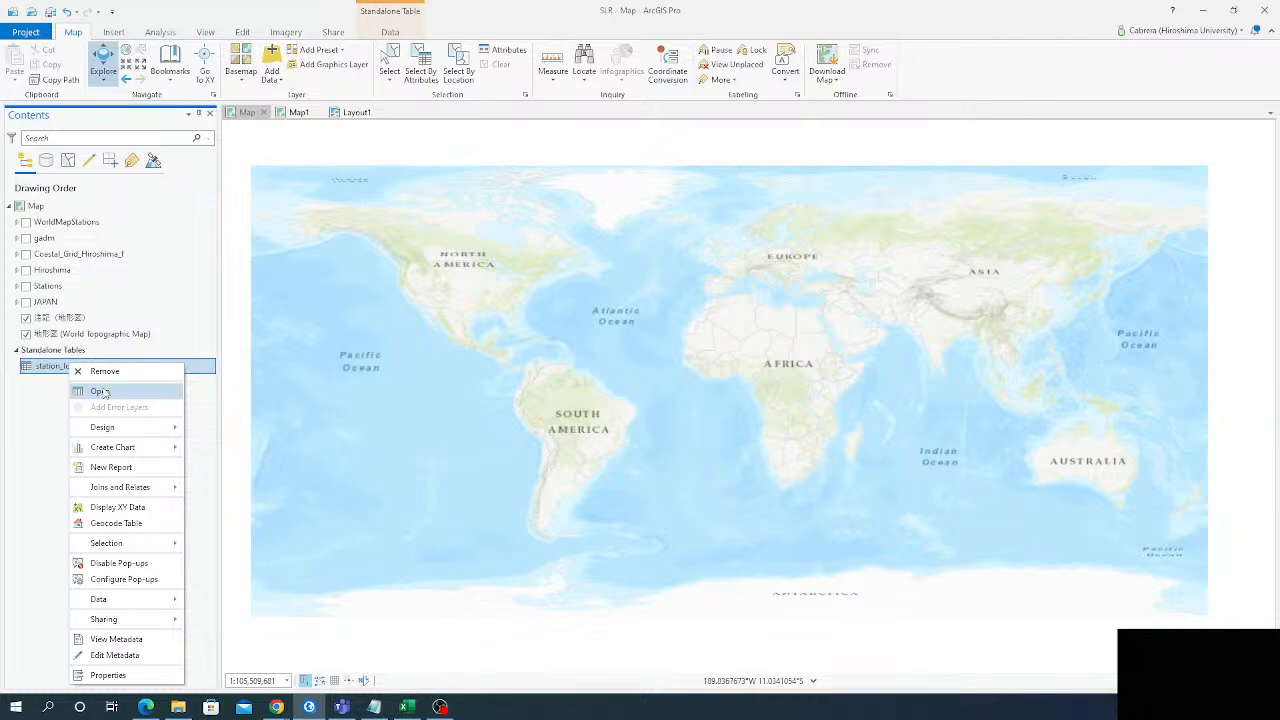
{"action": "left_click", "coordinate": [100, 392]}
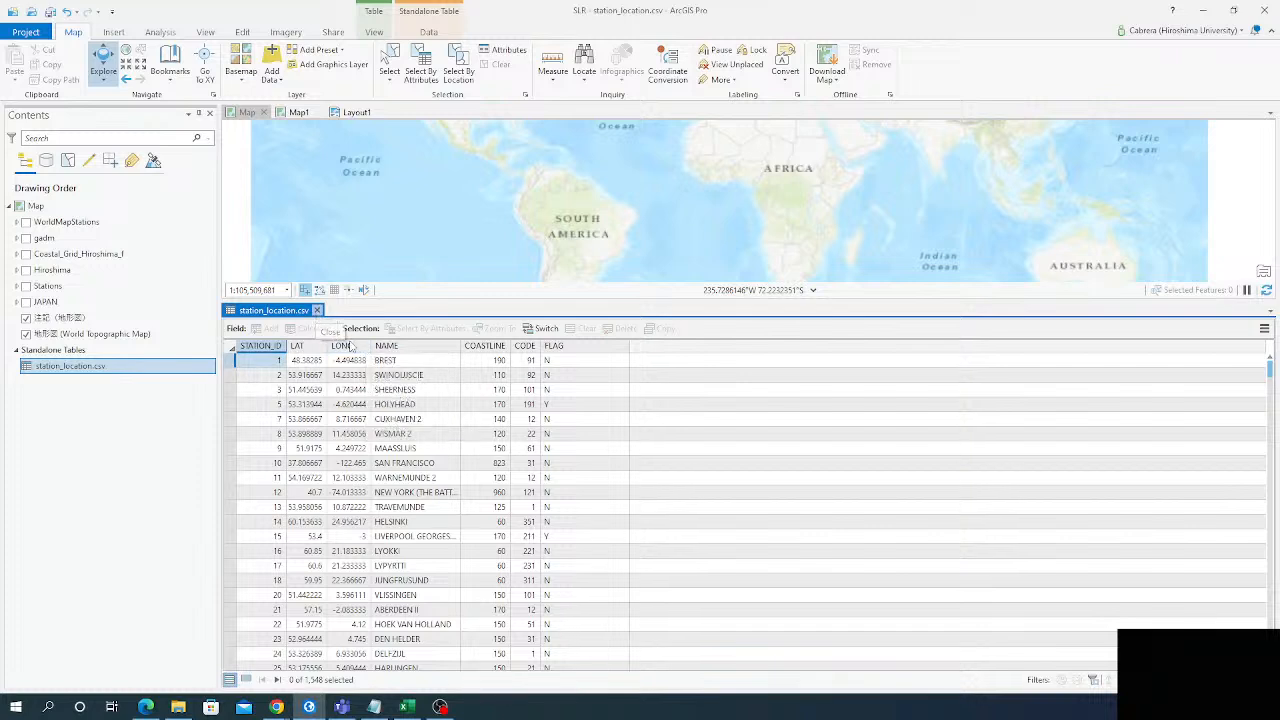
{"action": "left_click", "coordinate": [317, 311]}
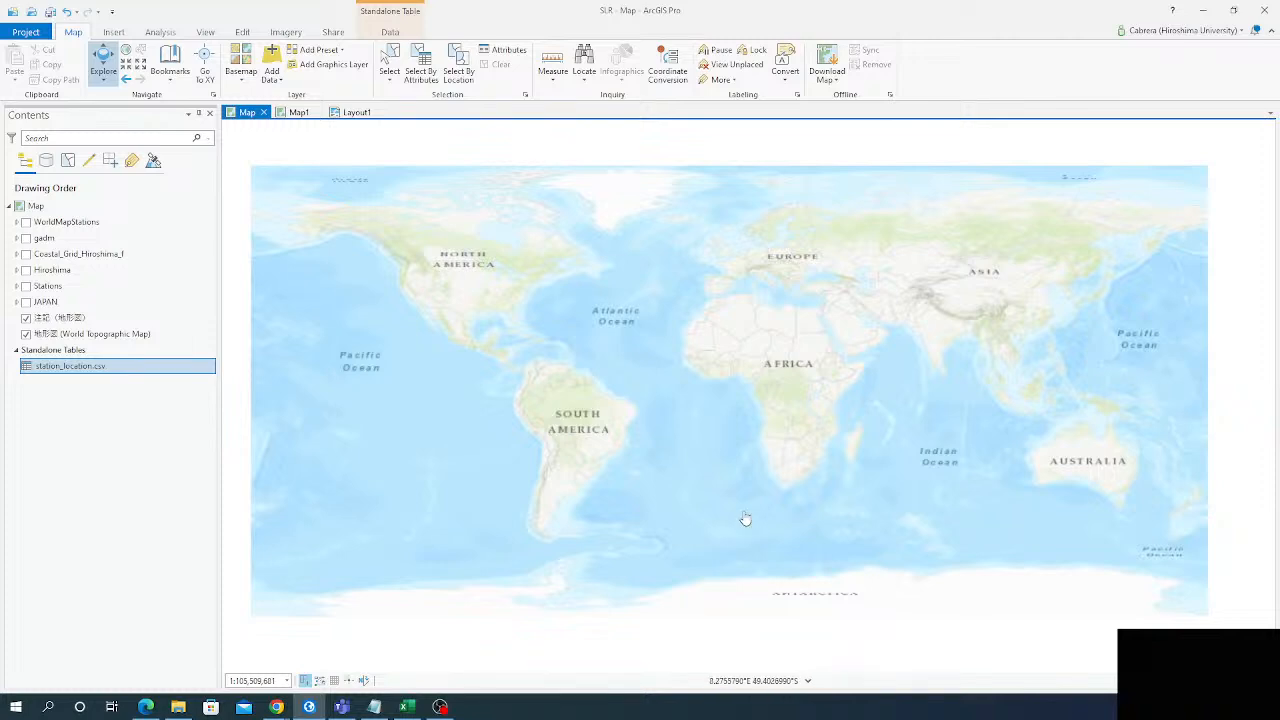
Step: Display station_location.csv as XY points with LONG as X, LAT as Y, no Z field and the GCS_WGS_1984 coordinate system
{"action": "right_click", "coordinate": [70, 368]}
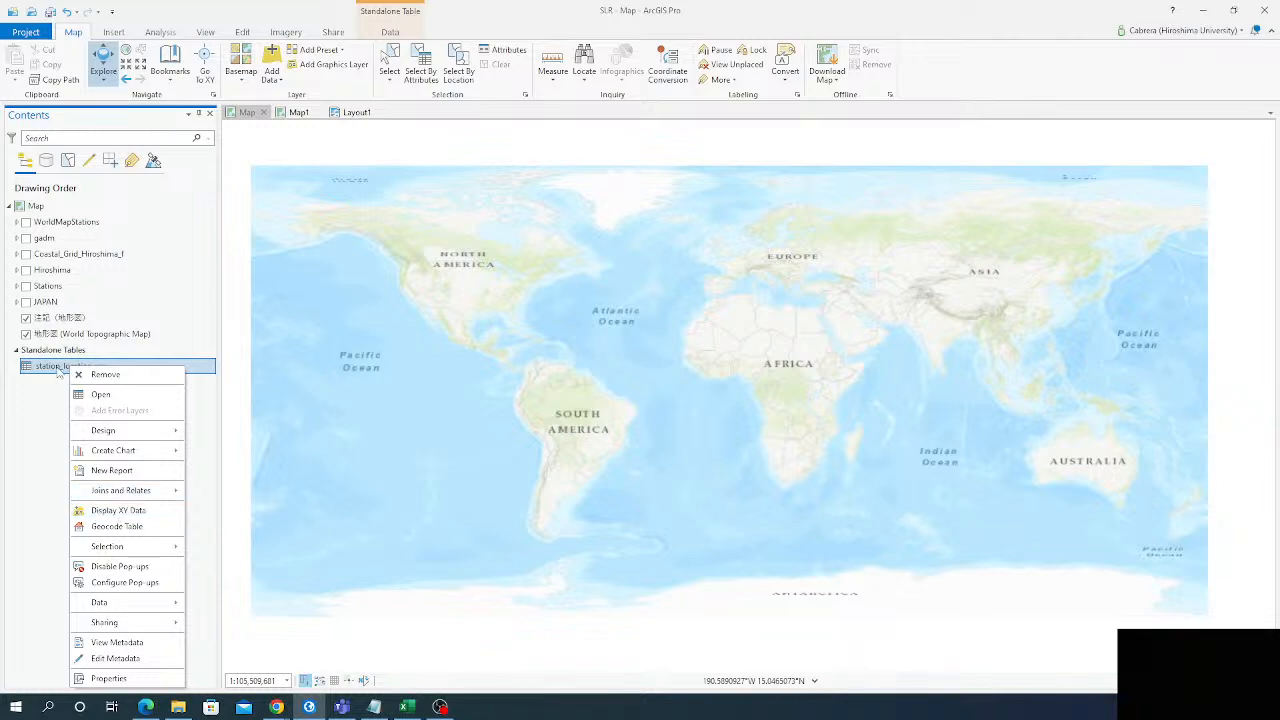
{"action": "left_click", "coordinate": [121, 511]}
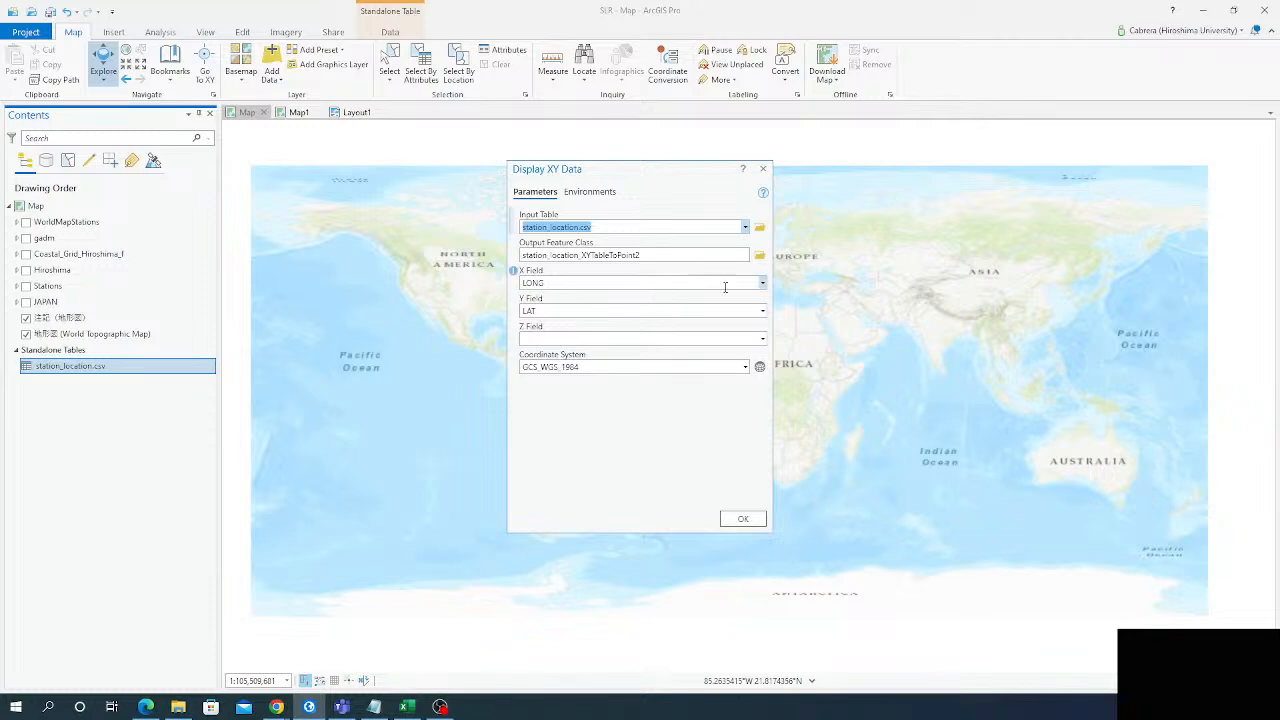
{"action": "left_click", "coordinate": [762, 283]}
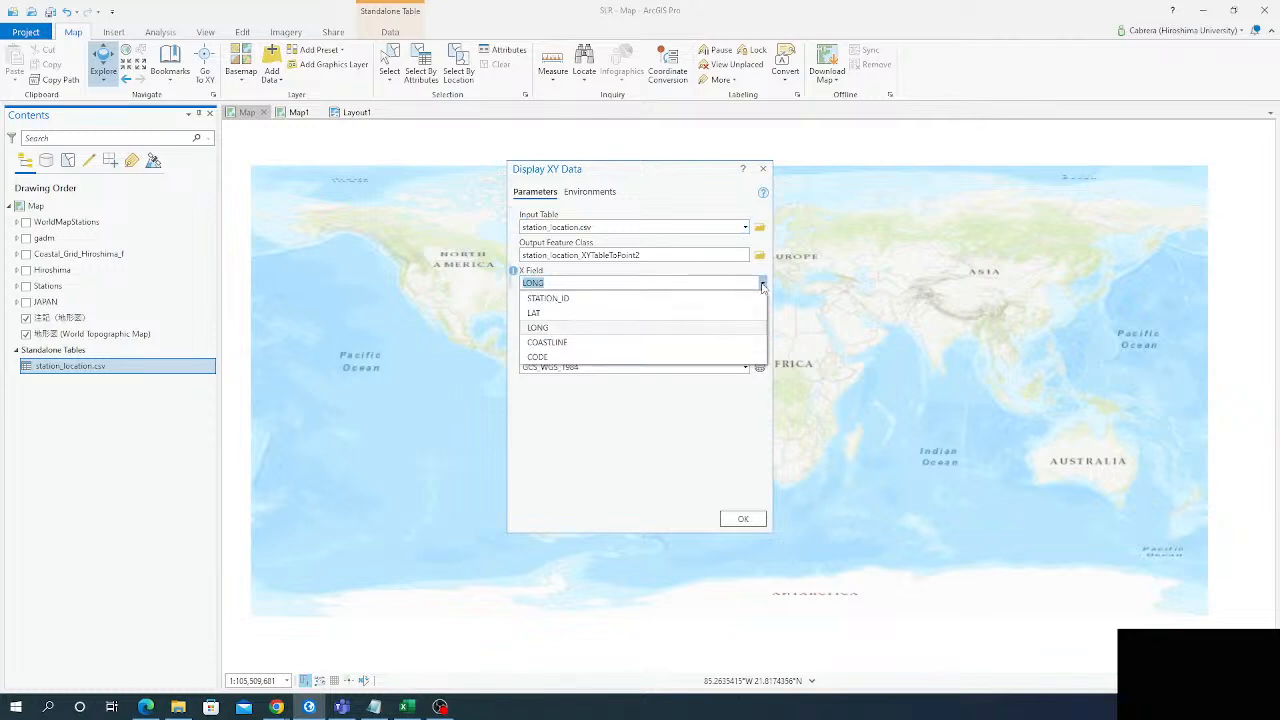
{"action": "left_click", "coordinate": [530, 328]}
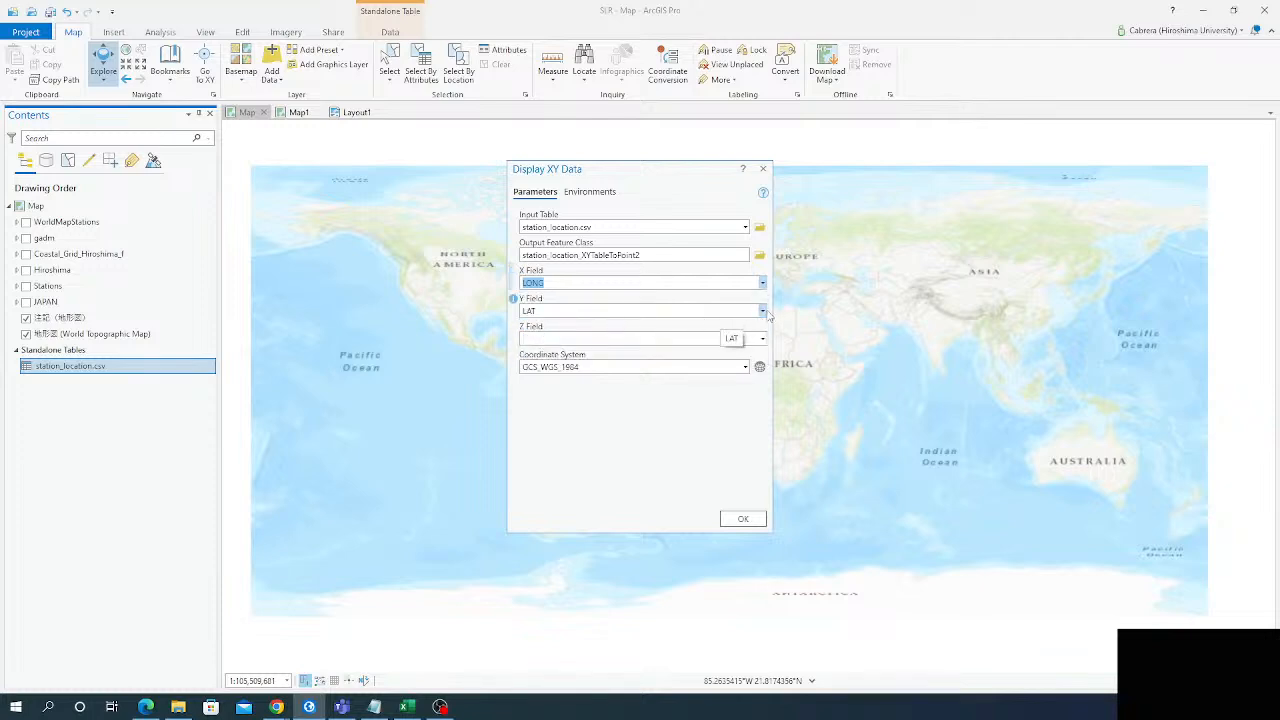
{"action": "left_click", "coordinate": [634, 339]}
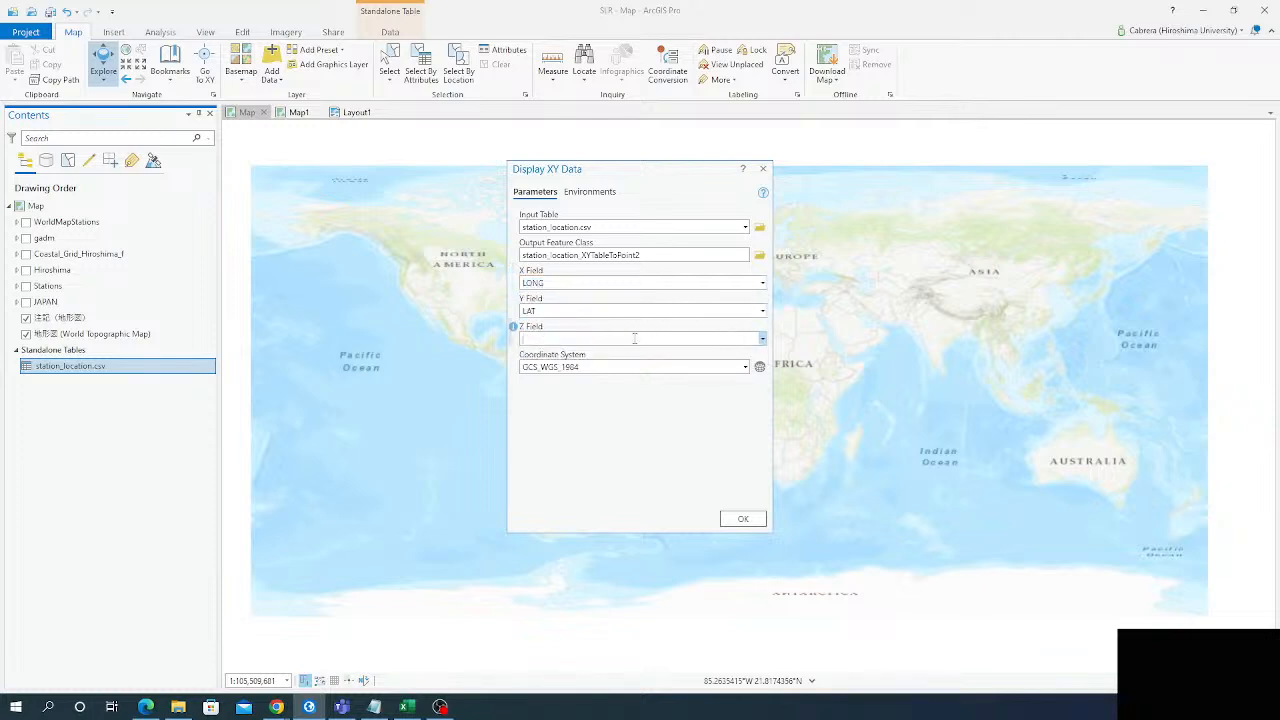
{"action": "left_click", "coordinate": [762, 340]}
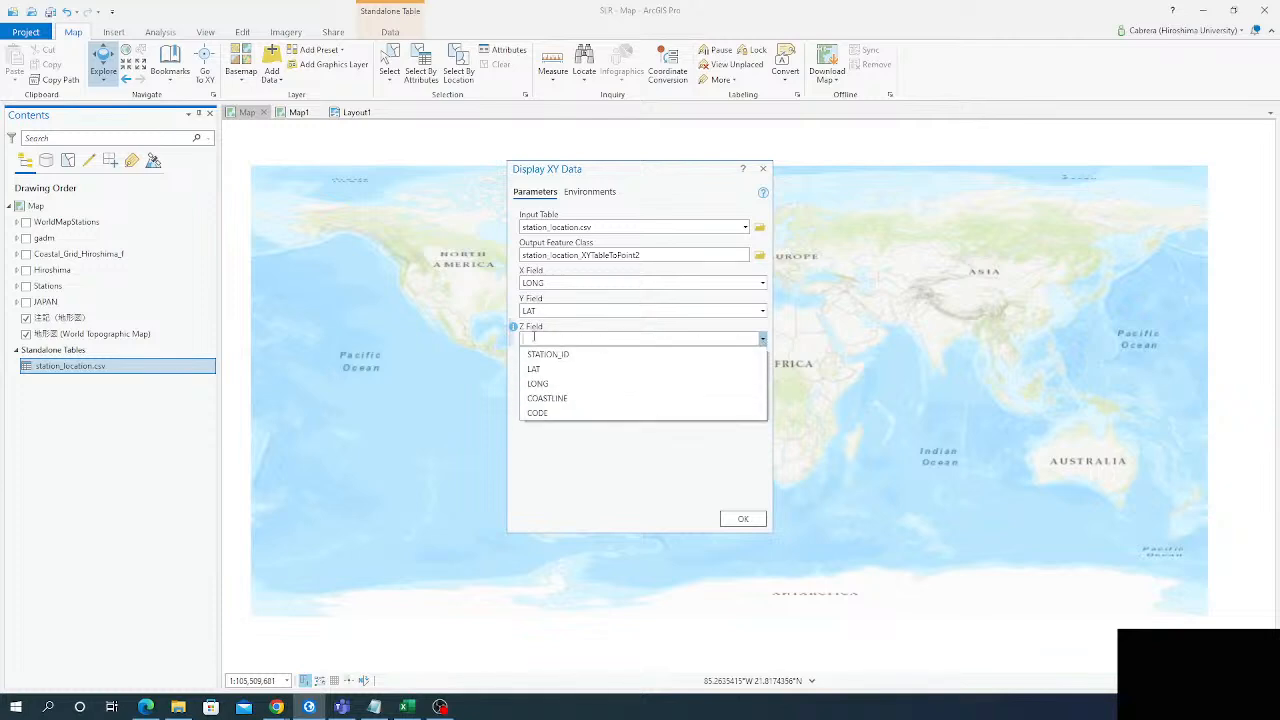
{"action": "left_click", "coordinate": [570, 331]}
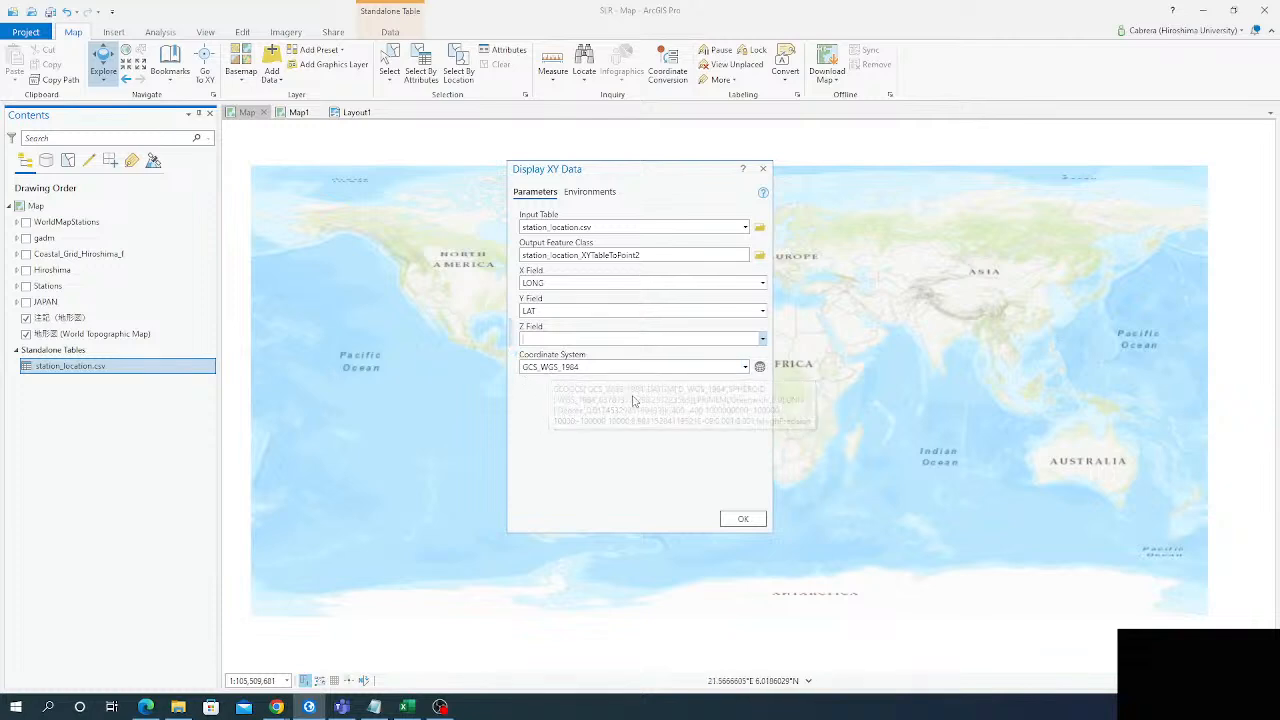
{"action": "left_click", "coordinate": [744, 520]}
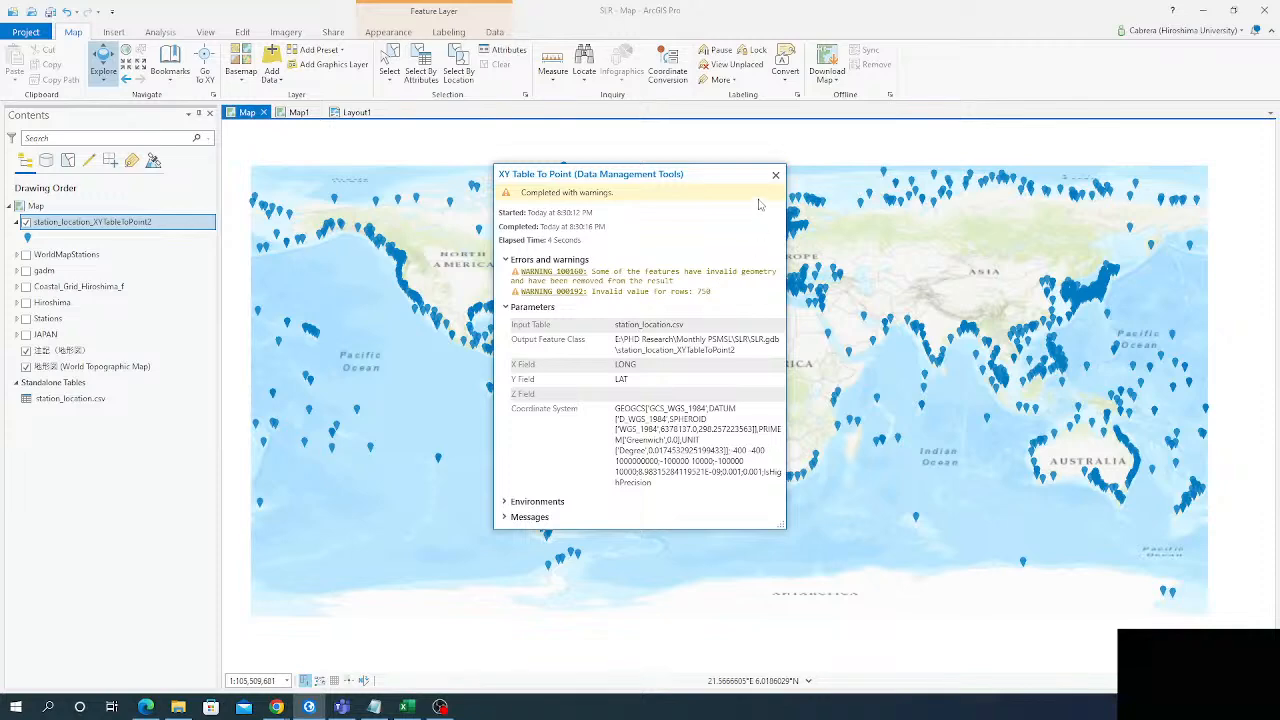
{"action": "left_click_drag", "start_coordinate": [636, 177], "coordinate": [571, 179]}
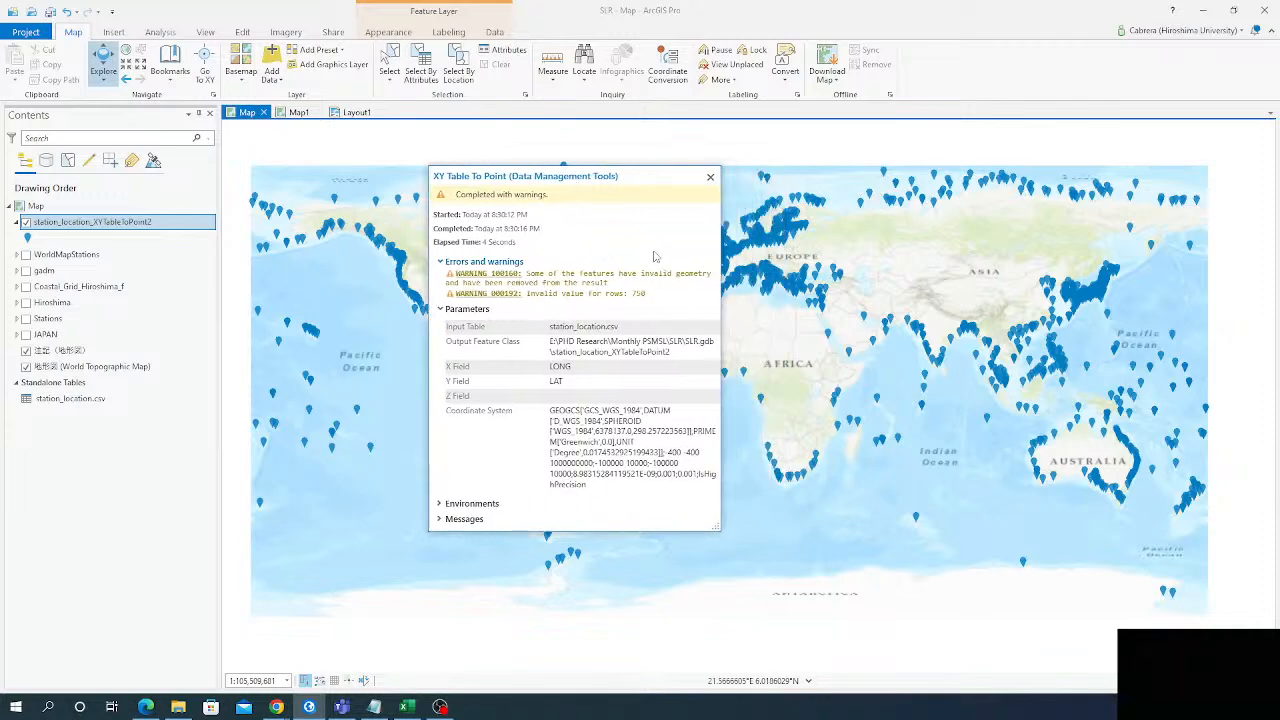
{"action": "left_click", "coordinate": [710, 177]}
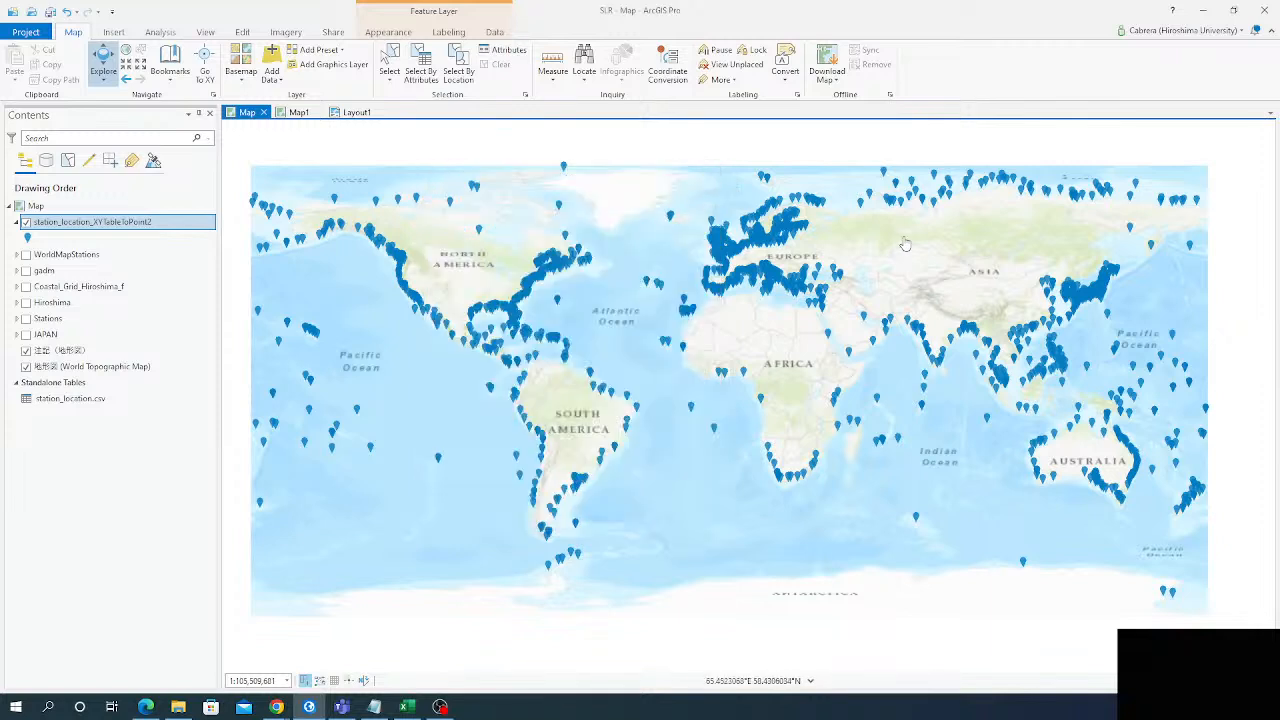
{"action": "left_click_drag", "start_coordinate": [904, 241], "coordinate": [900, 247]}
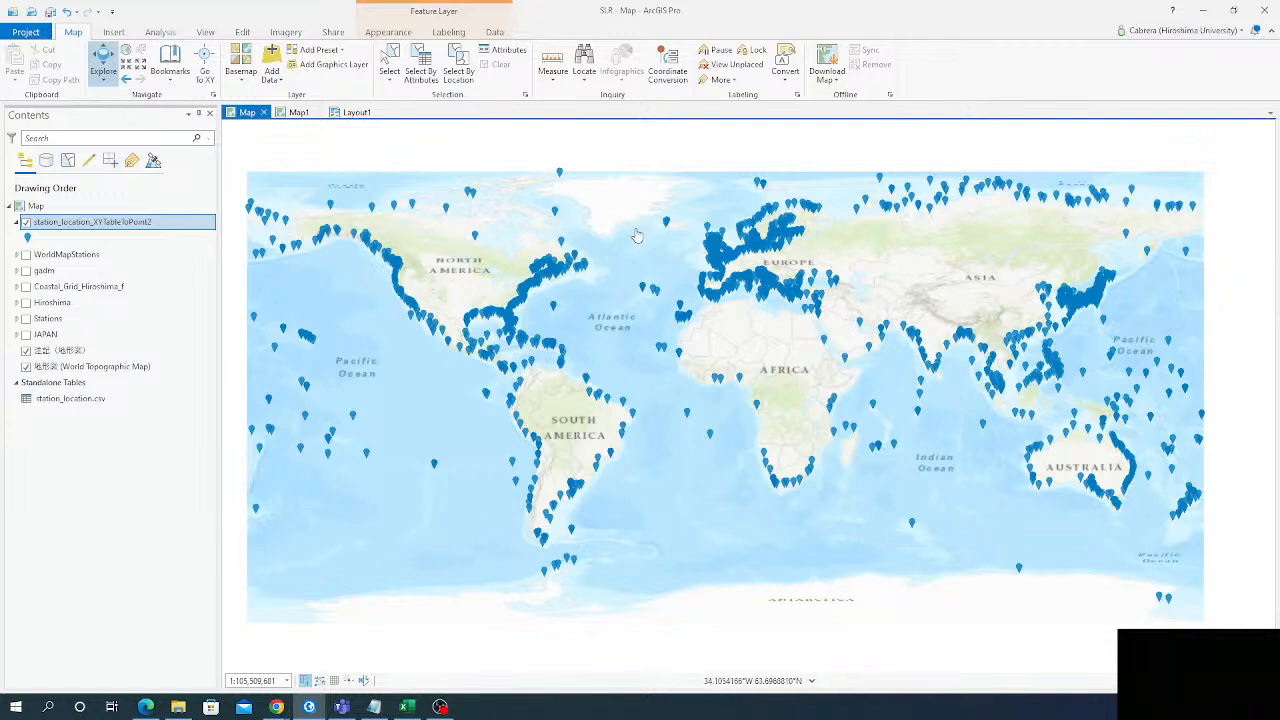
{"action": "left_click_drag", "start_coordinate": [637, 234], "coordinate": [650, 229]}
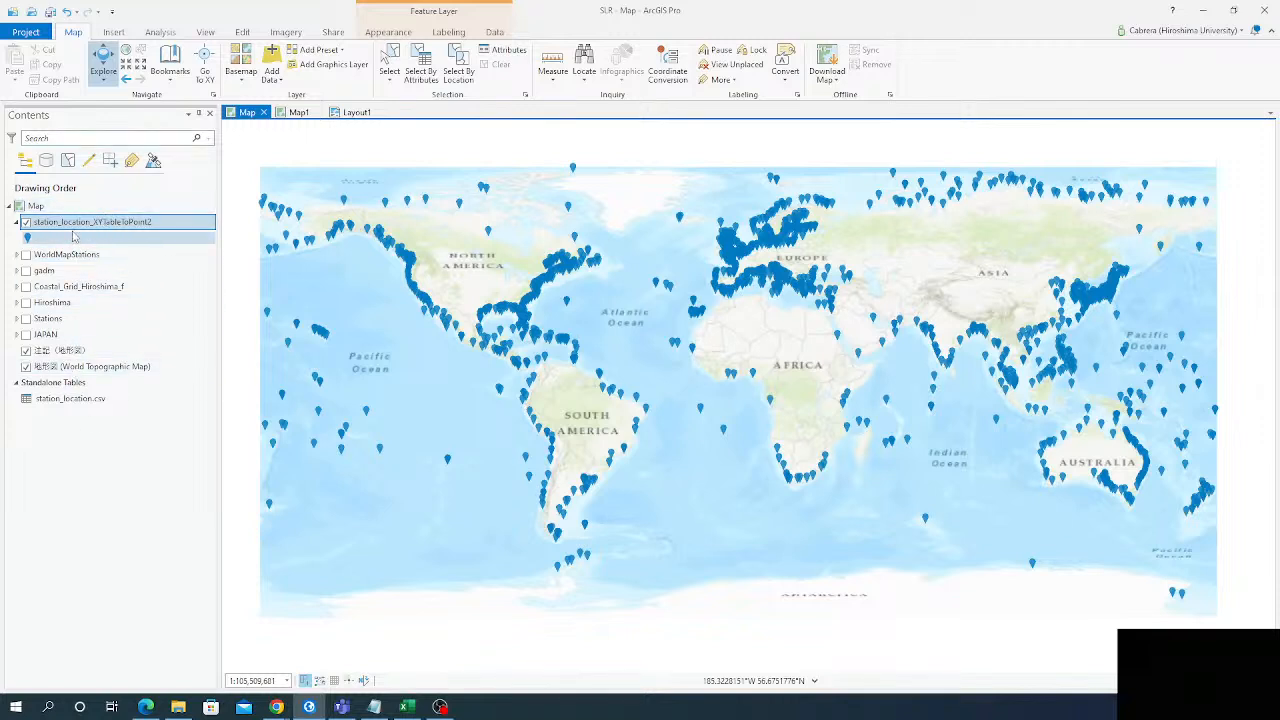
Step: Export the station_location_XYTableToPoint2 features to SLR.gdb as World_Stations and remove the original point layer from the map
{"action": "right_click", "coordinate": [118, 223]}
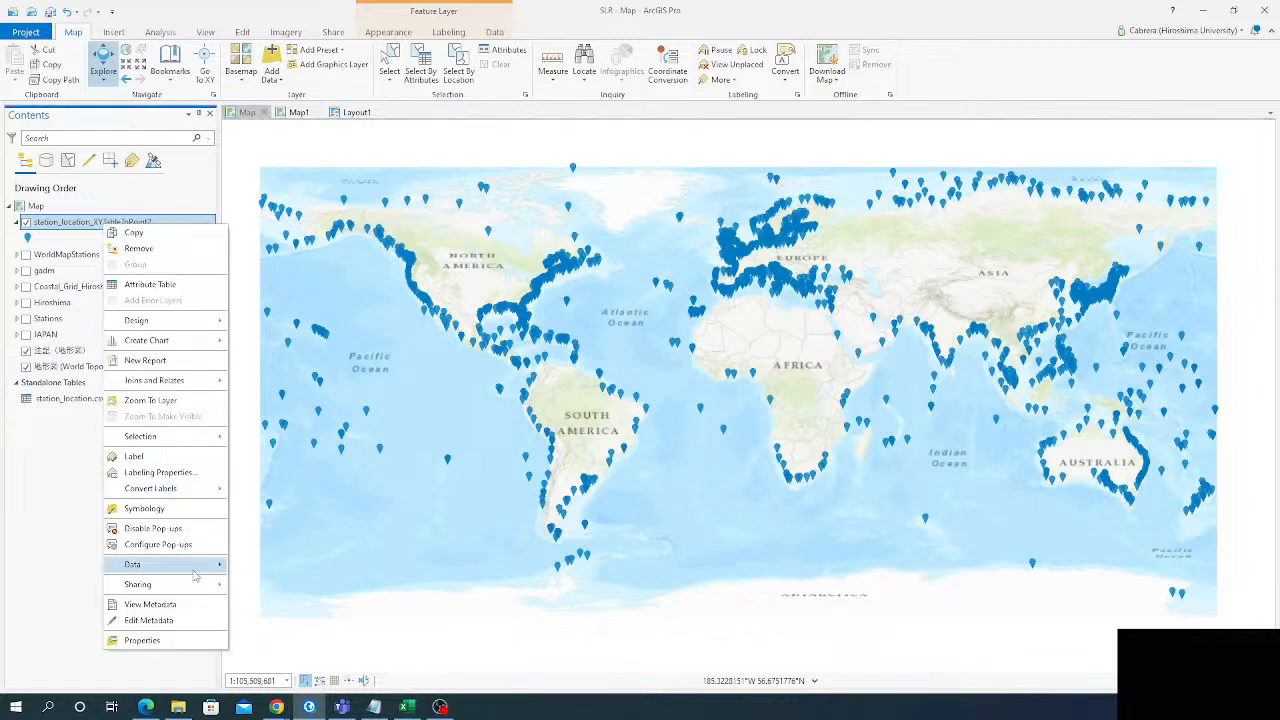
{"action": "mouse_move", "coordinate": [195, 567]}
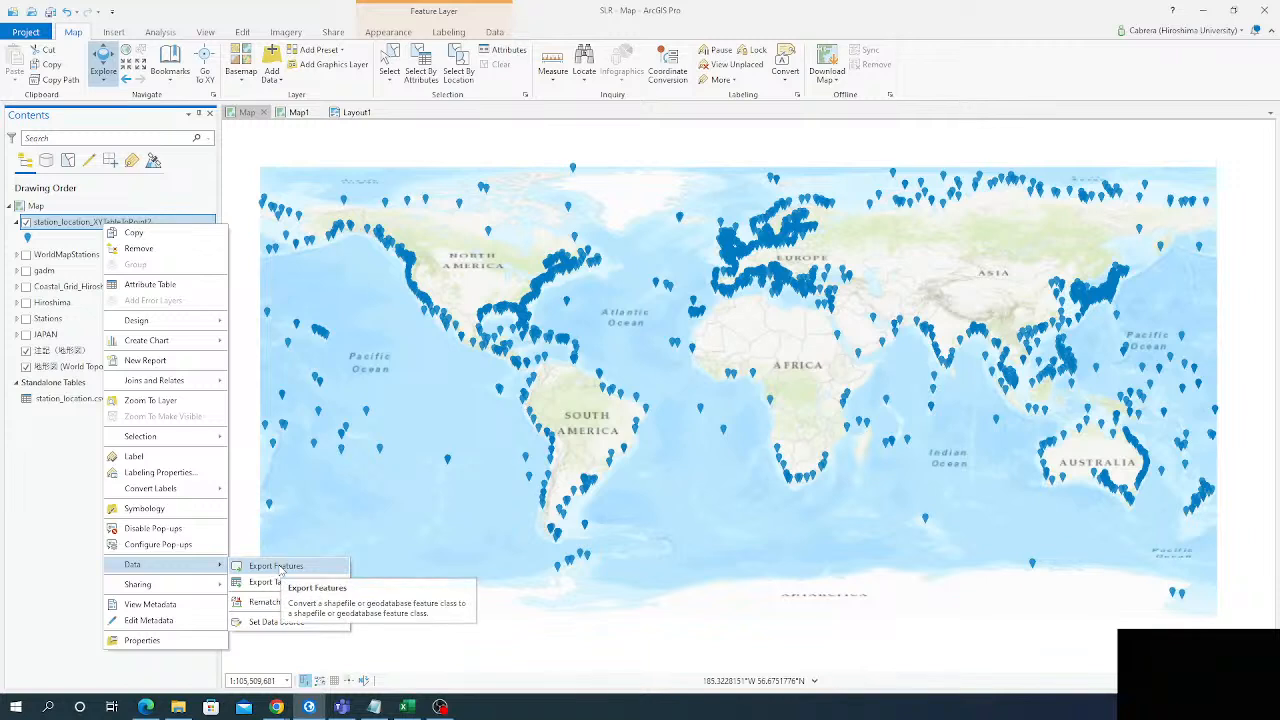
{"action": "left_click", "coordinate": [276, 566]}
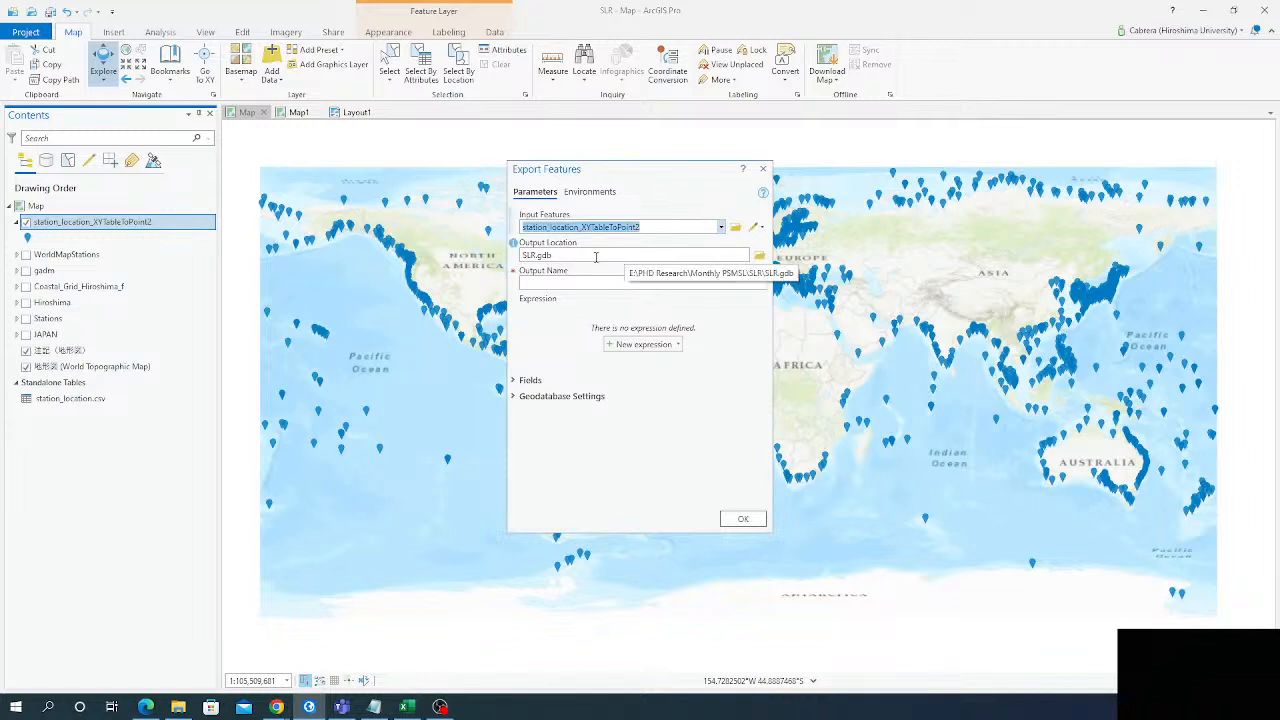
{"action": "left_click", "coordinate": [598, 257]}
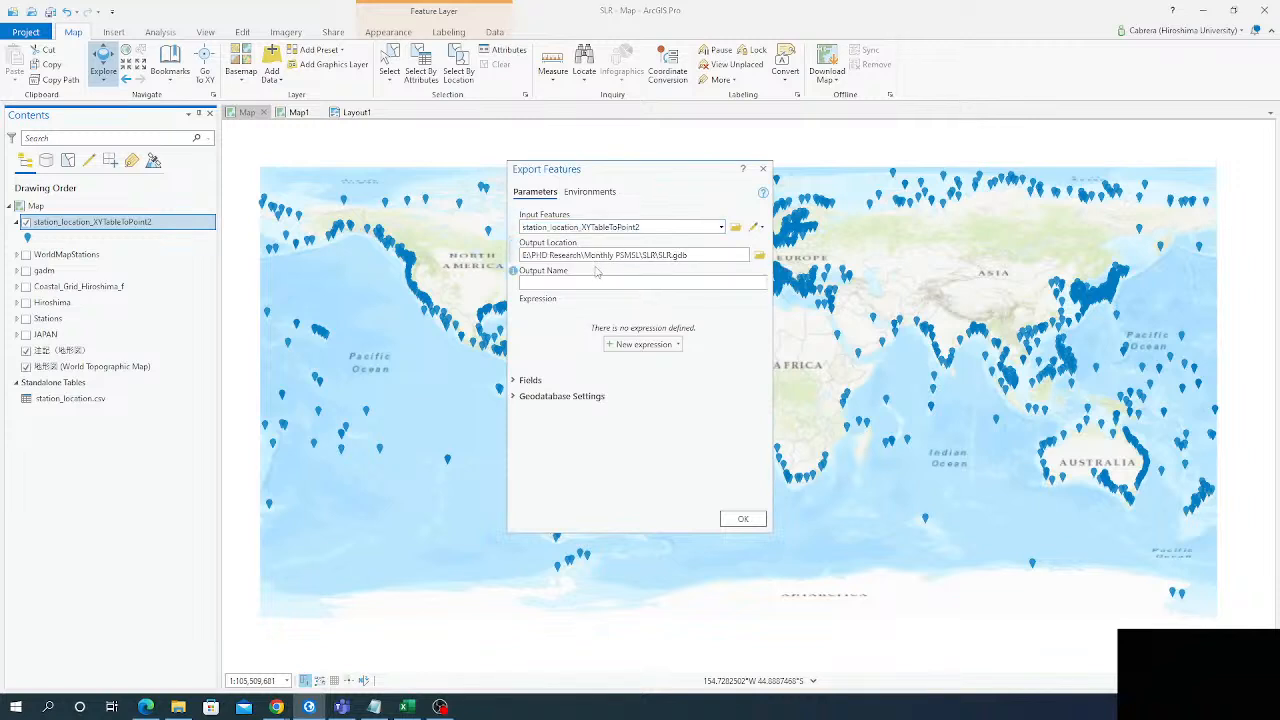
{"action": "left_click", "coordinate": [570, 286]}
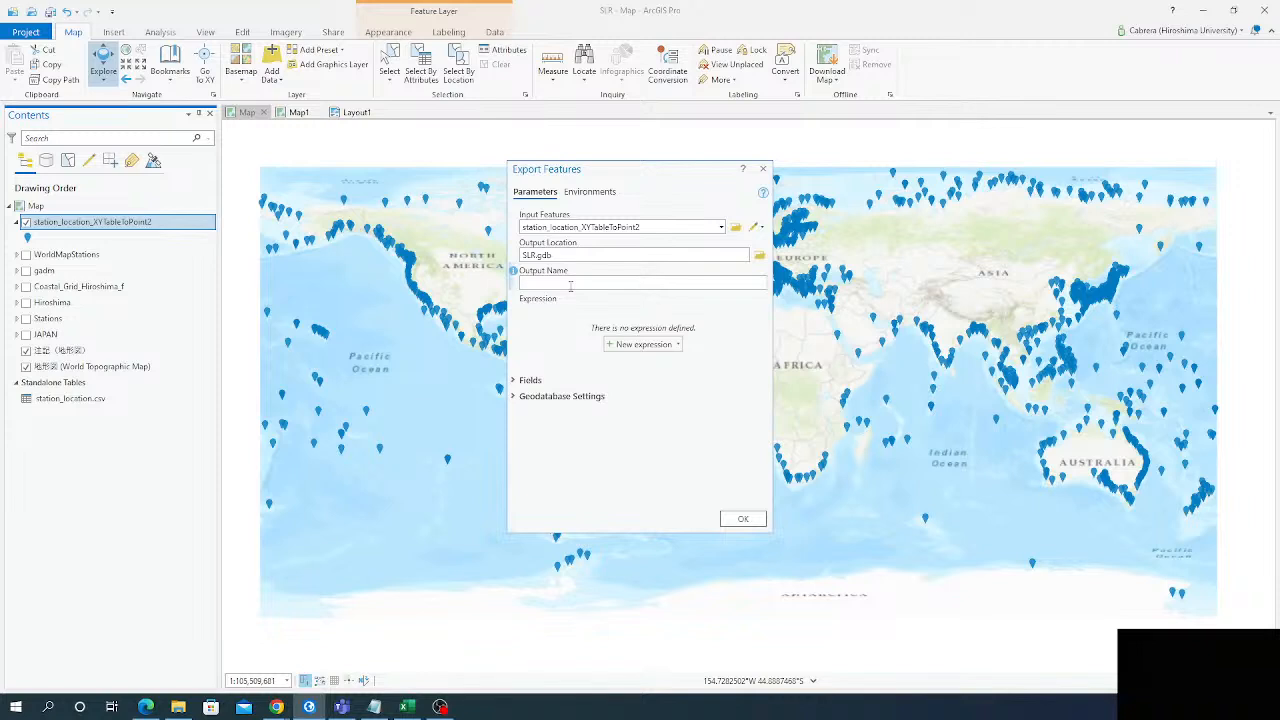
{"action": "type", "text": "Stations"}
{"action": "left_click", "coordinate": [740, 519]}
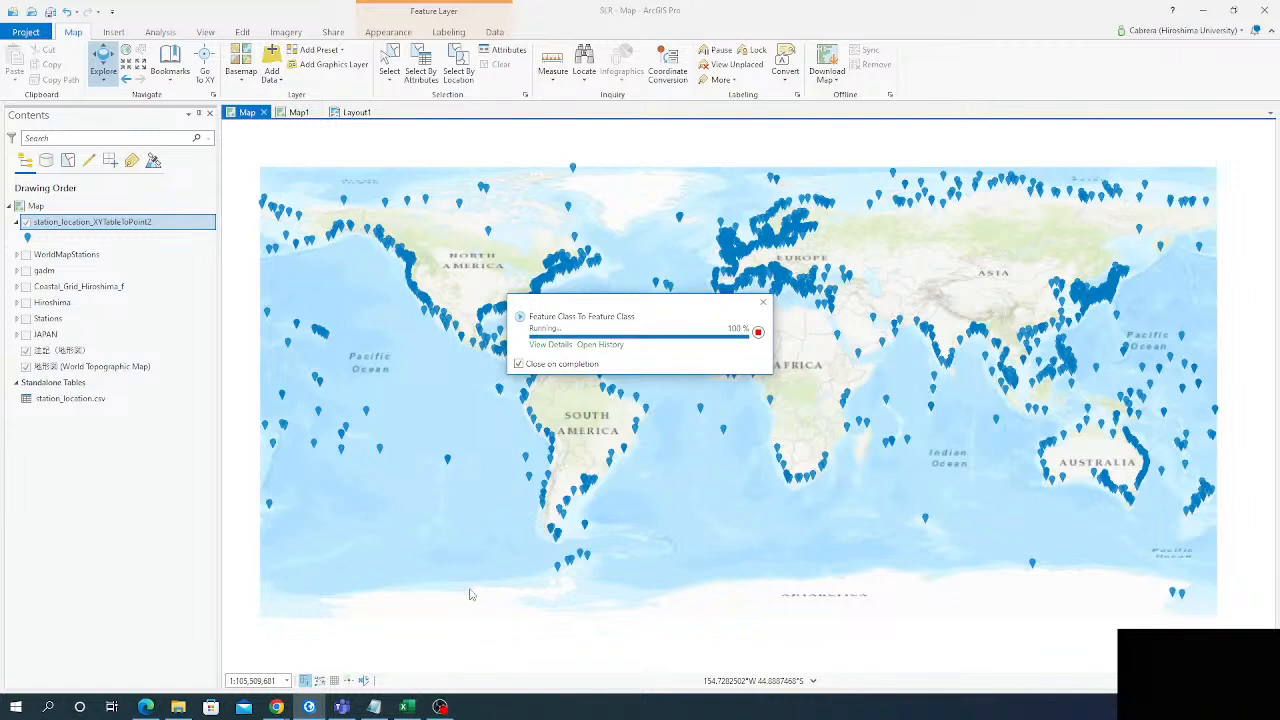
{"action": "right_click", "coordinate": [83, 255]}
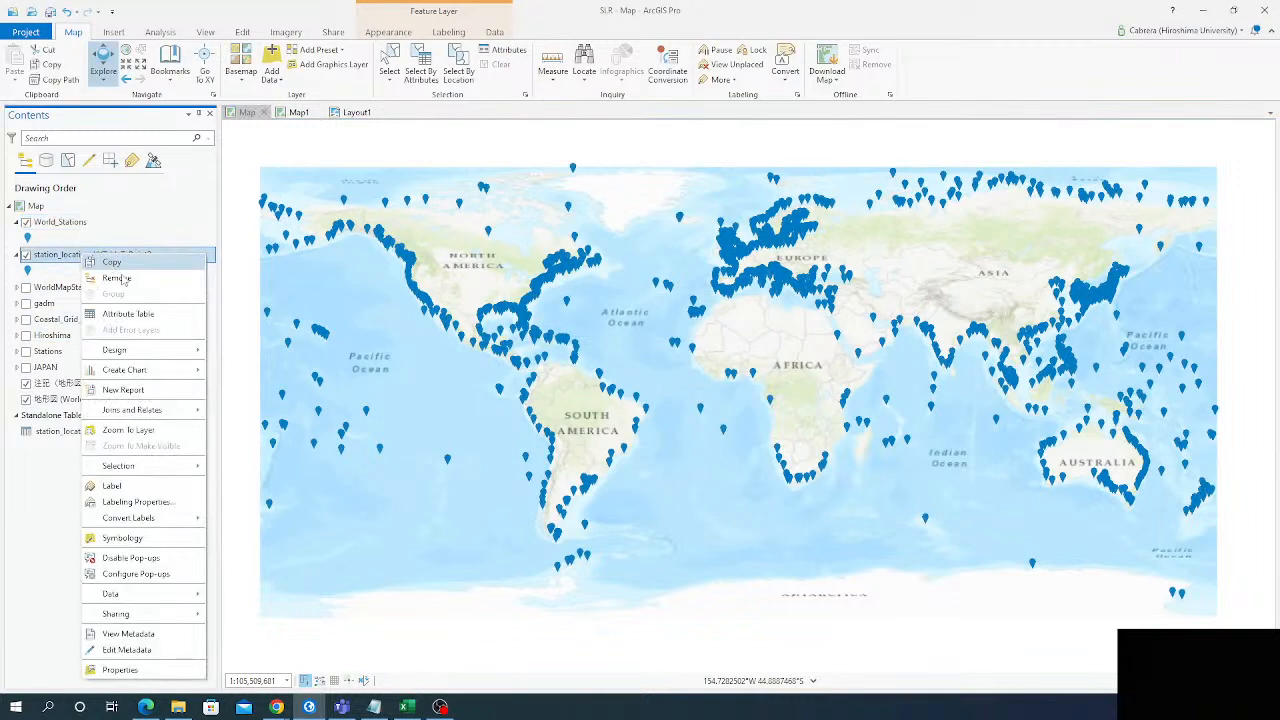
{"action": "left_click", "coordinate": [116, 278]}
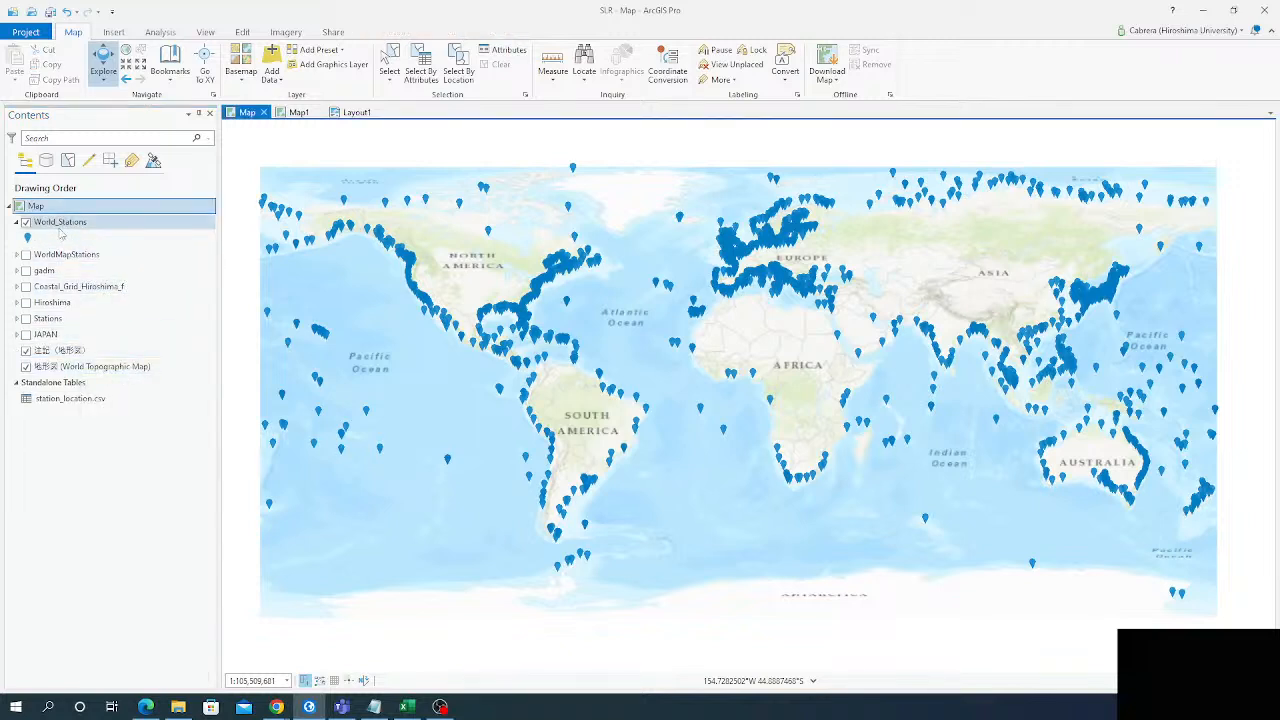
Step: Examine the World_Stations layer's data source, extent and spatial reference in its properties, leaving them unchanged
{"action": "left_click", "coordinate": [69, 226]}
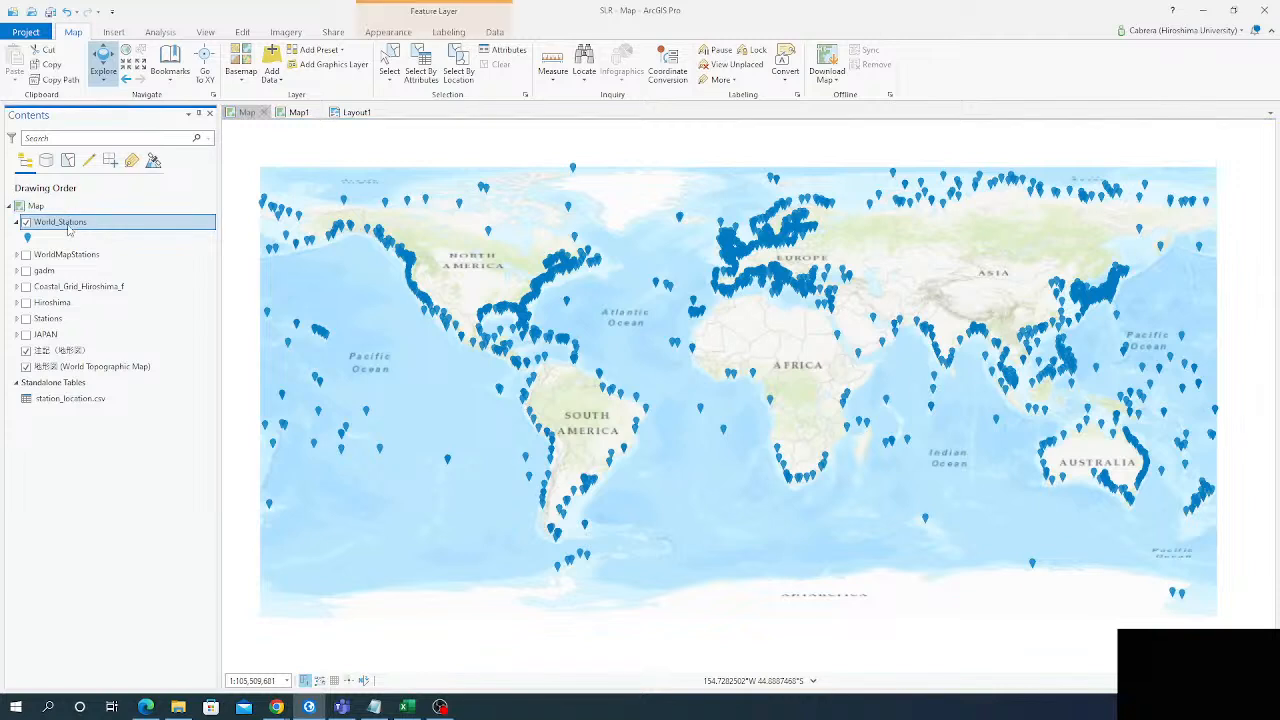
{"action": "right_click", "coordinate": [68, 229]}
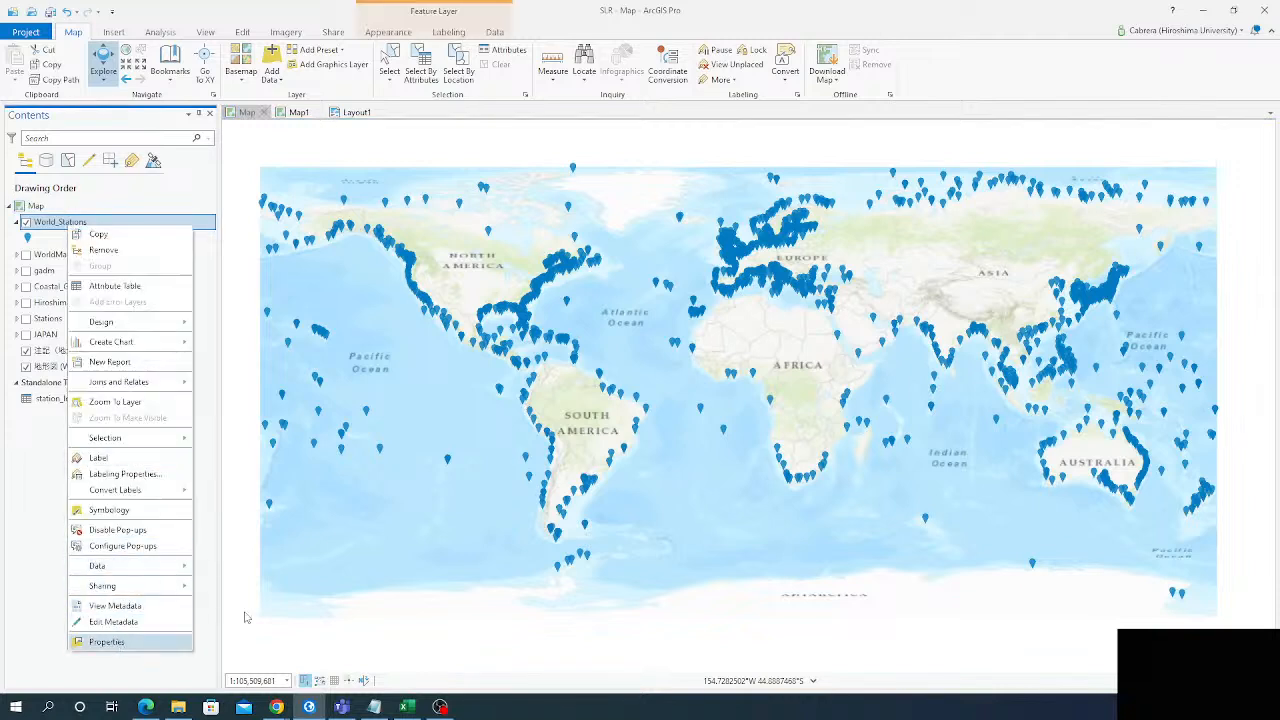
{"action": "left_click", "coordinate": [120, 645]}
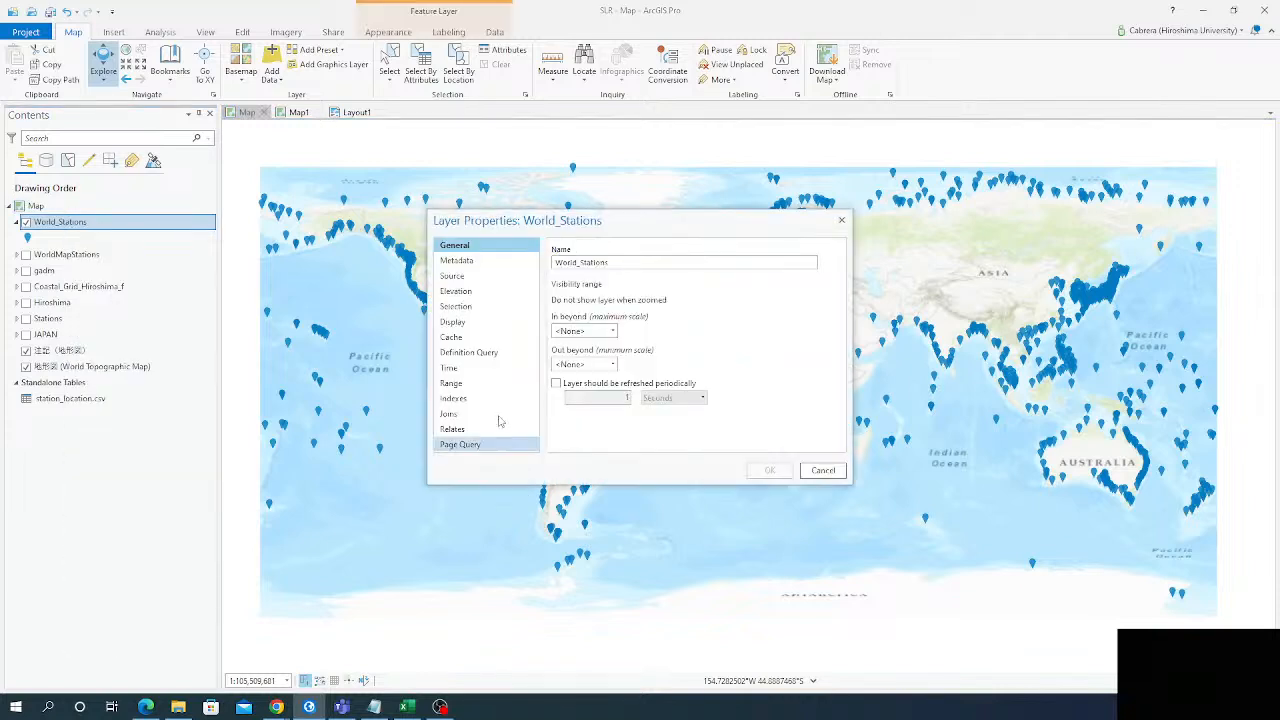
{"action": "left_click", "coordinate": [479, 276]}
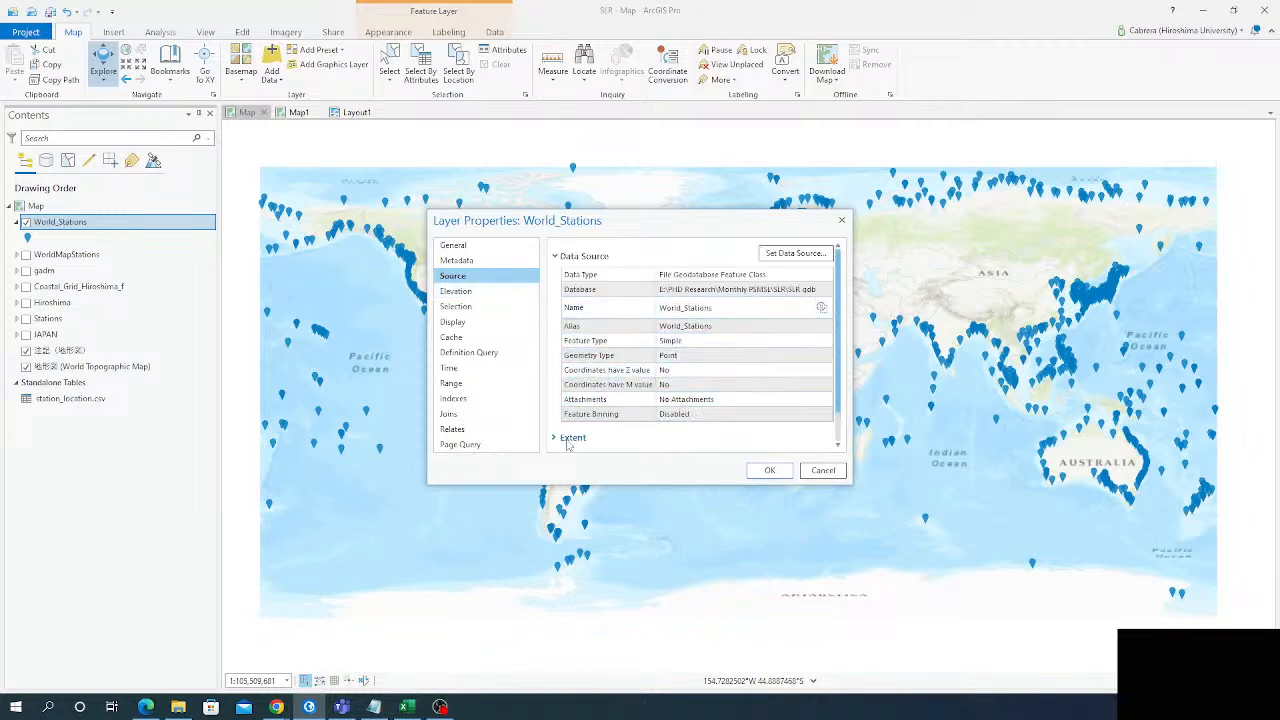
{"action": "left_click", "coordinate": [711, 289]}
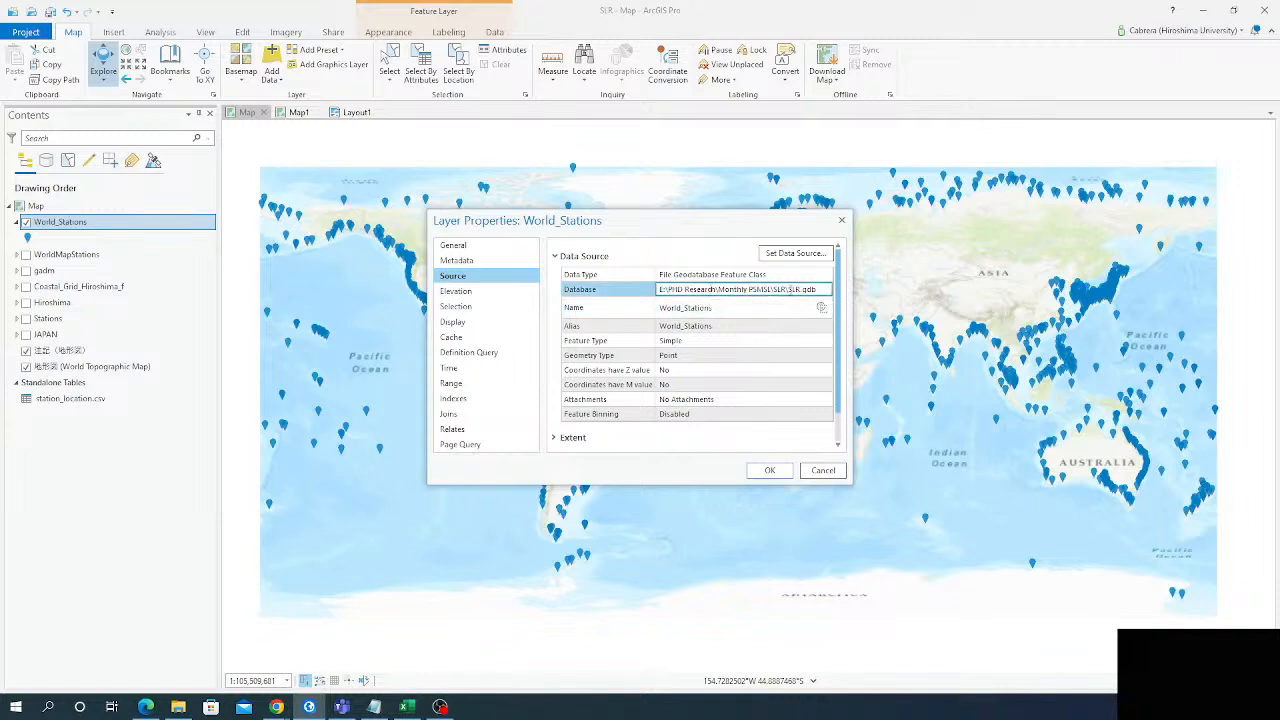
{"action": "scroll", "coordinate": [700, 320], "scroll_direction": "down", "scroll_amount": 1}
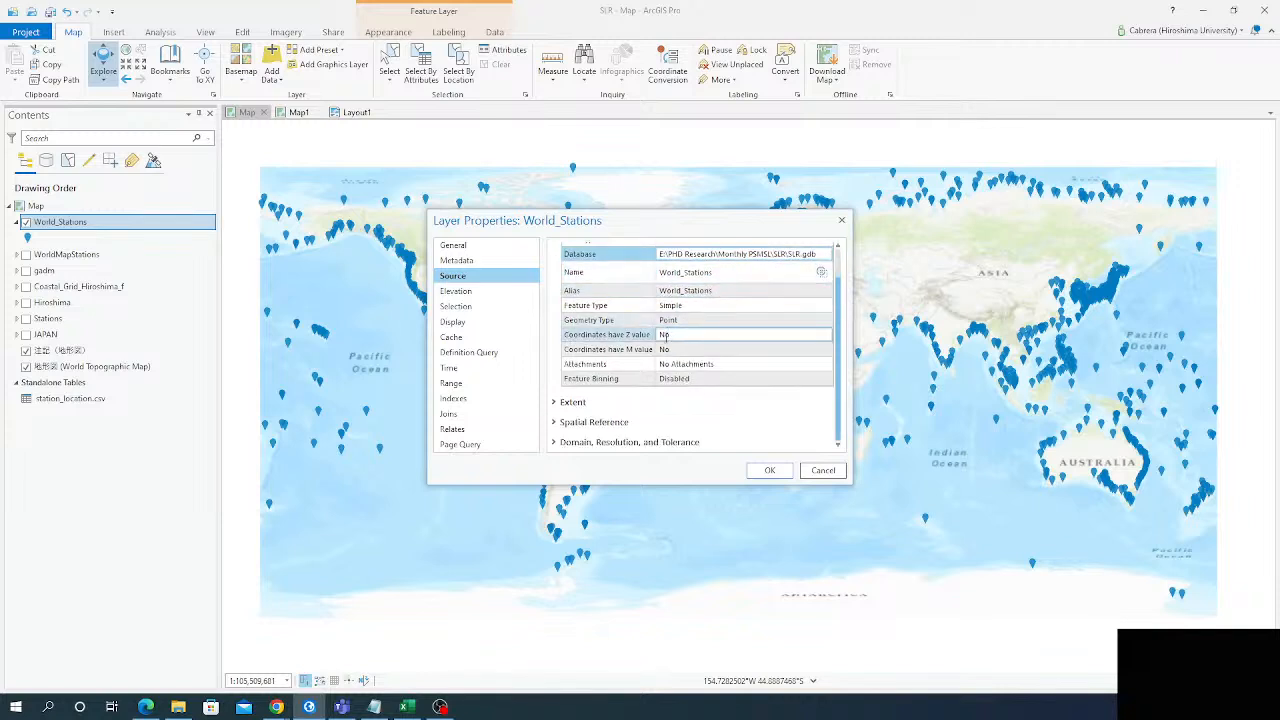
{"action": "left_click", "coordinate": [573, 402]}
{"action": "scroll", "coordinate": [585, 400], "scroll_direction": "down", "scroll_amount": 2}
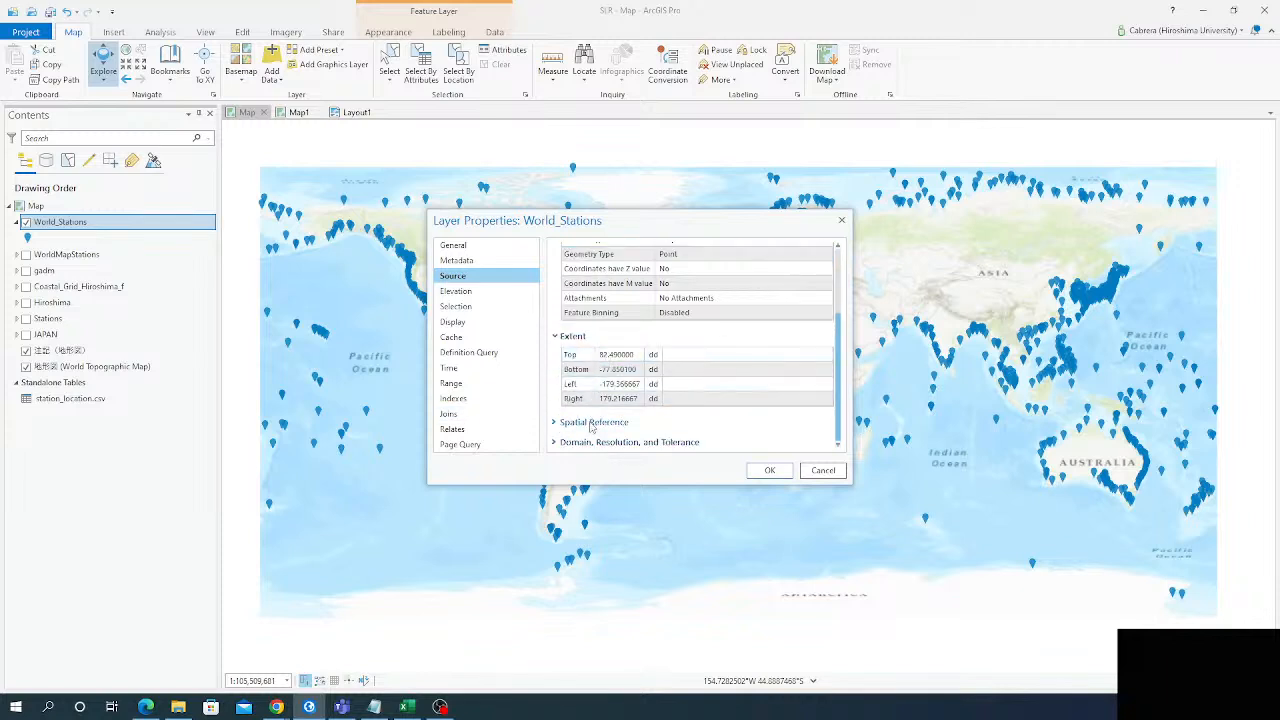
{"action": "left_click", "coordinate": [592, 422]}
{"action": "scroll", "coordinate": [600, 418], "scroll_direction": "down", "scroll_amount": 3}
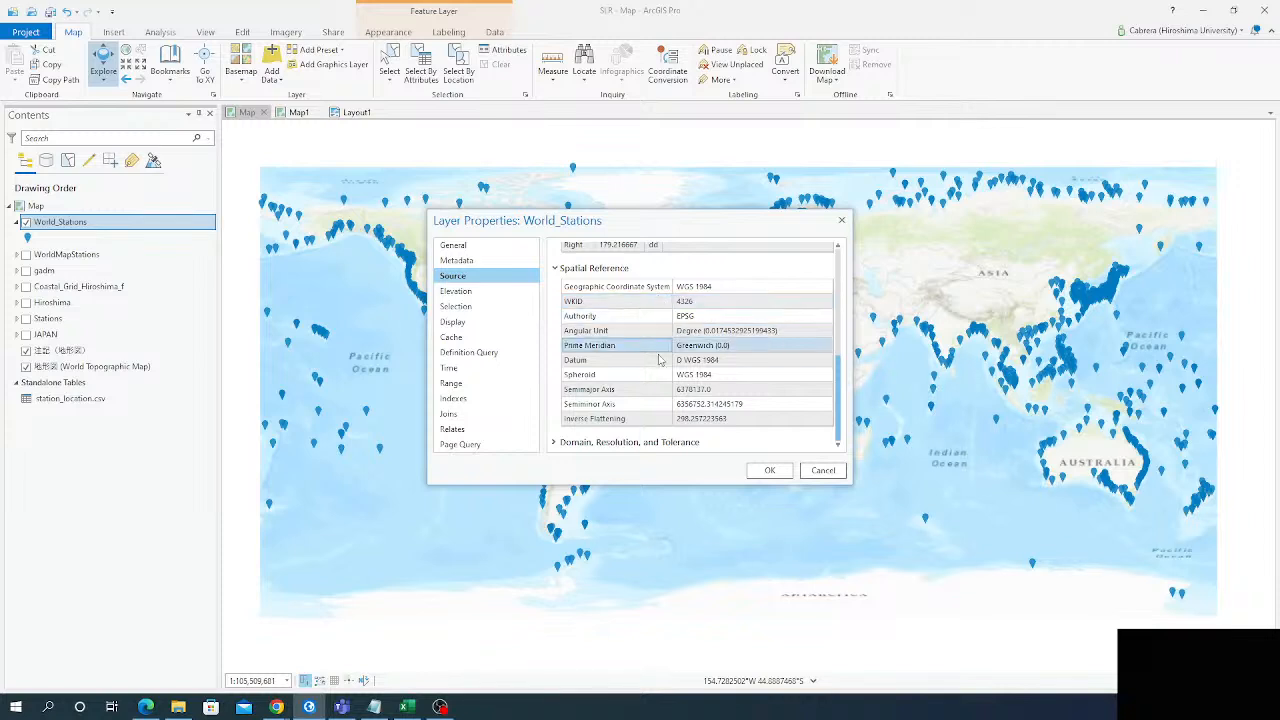
{"action": "left_click", "coordinate": [833, 476]}
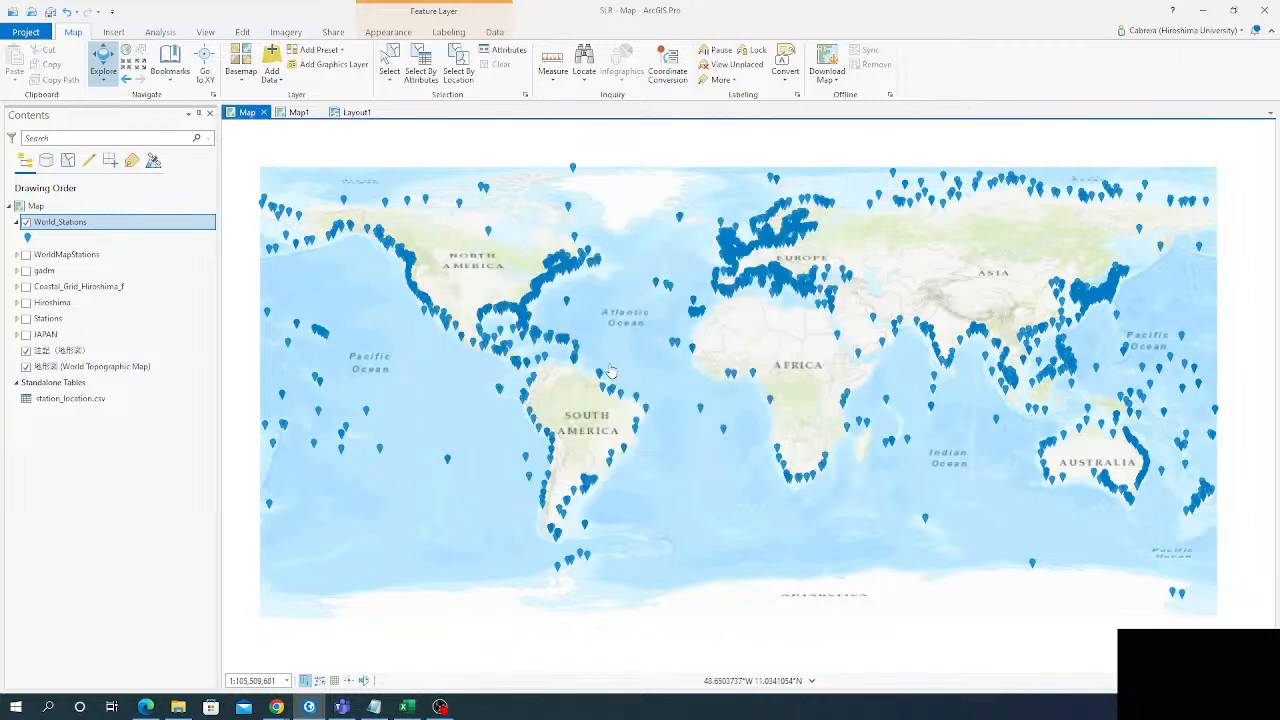
Step: Remove the station_location.csv standalone table from the map
{"action": "right_click", "coordinate": [62, 384]}
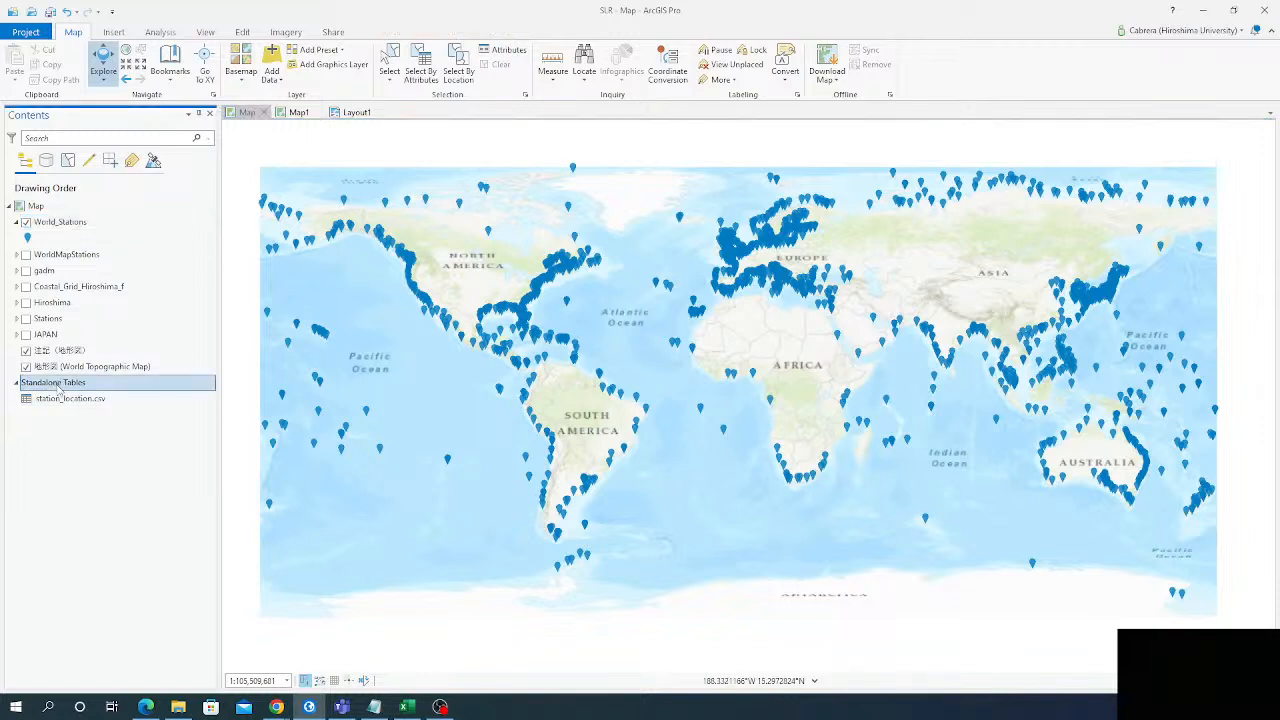
{"action": "left_click", "coordinate": [28, 447]}
{"action": "right_click", "coordinate": [87, 401]}
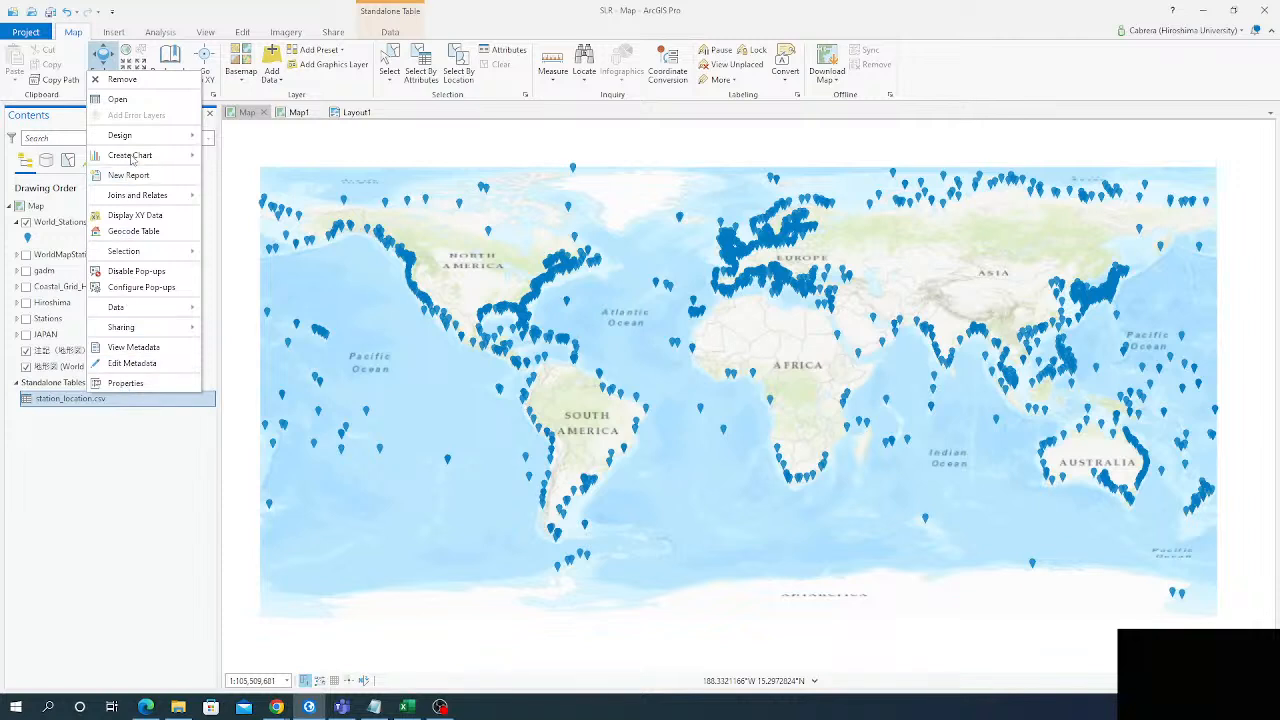
{"action": "left_click", "coordinate": [122, 80]}
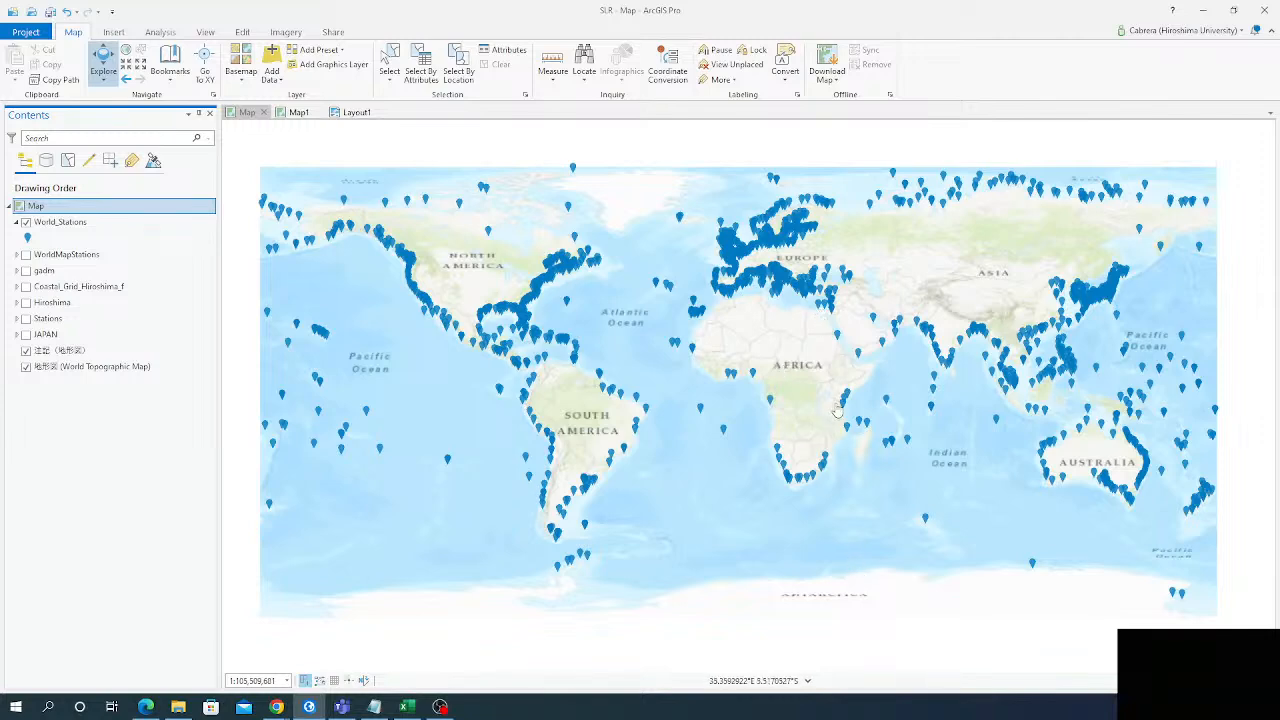
{"action": "scroll", "coordinate": [835, 412], "scroll_direction": "up", "scroll_amount": 2}
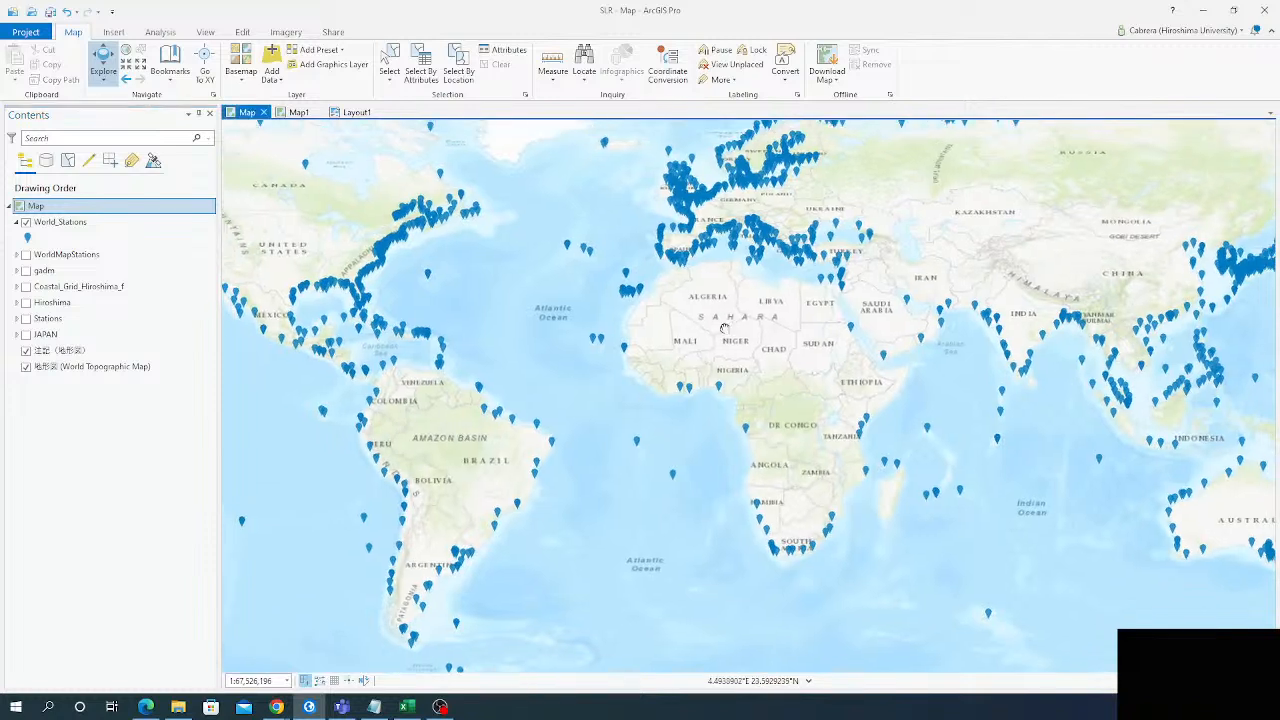
{"action": "left_click_drag", "start_coordinate": [722, 325], "coordinate": [728, 336]}
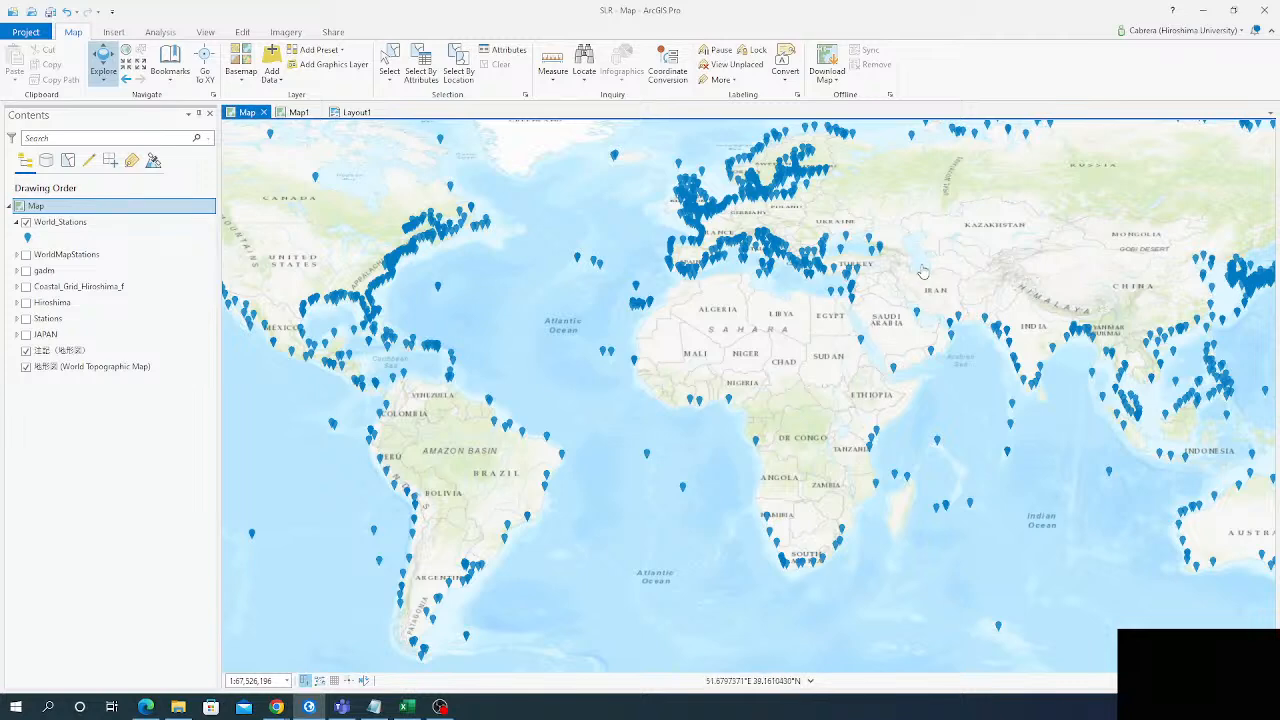
{"action": "scroll", "coordinate": [921, 271], "scroll_direction": "up", "scroll_amount": 1}
{"action": "left_click_drag", "start_coordinate": [769, 385], "coordinate": [722, 387]}
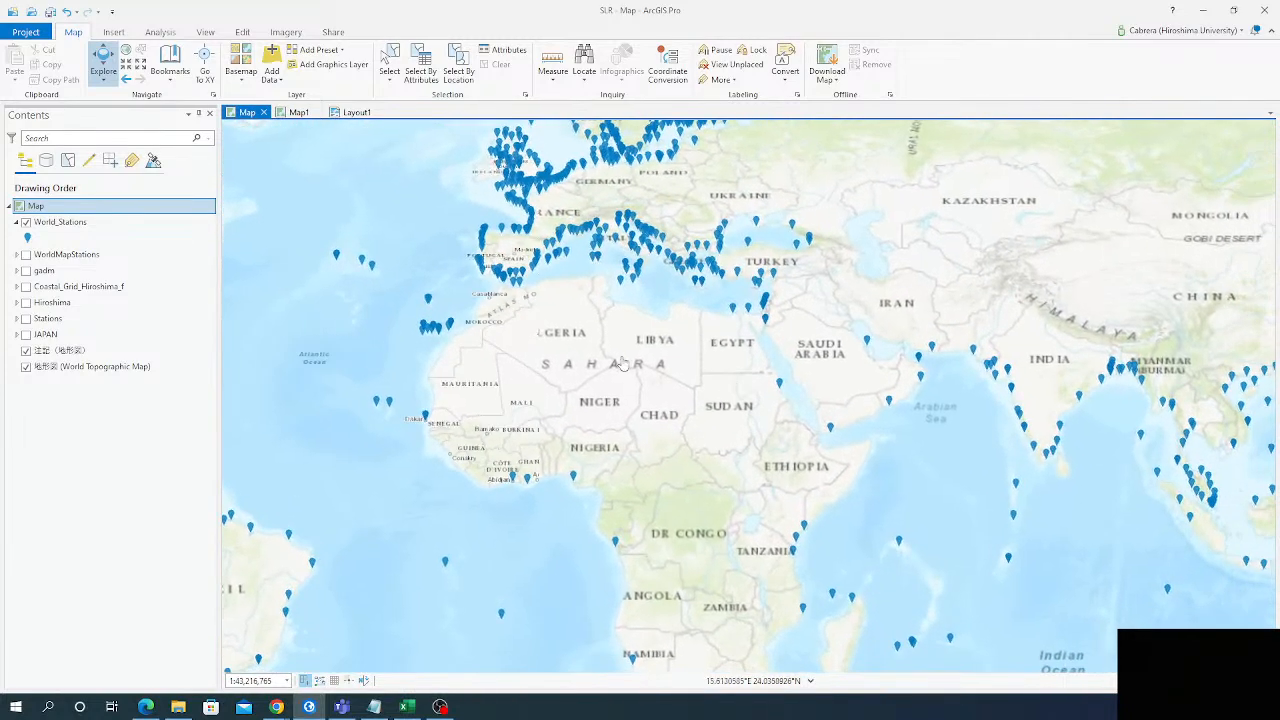
Step: Turn on labels for the World_Stations layer and set the label expression to $feature.NAME
{"action": "right_click", "coordinate": [71, 227]}
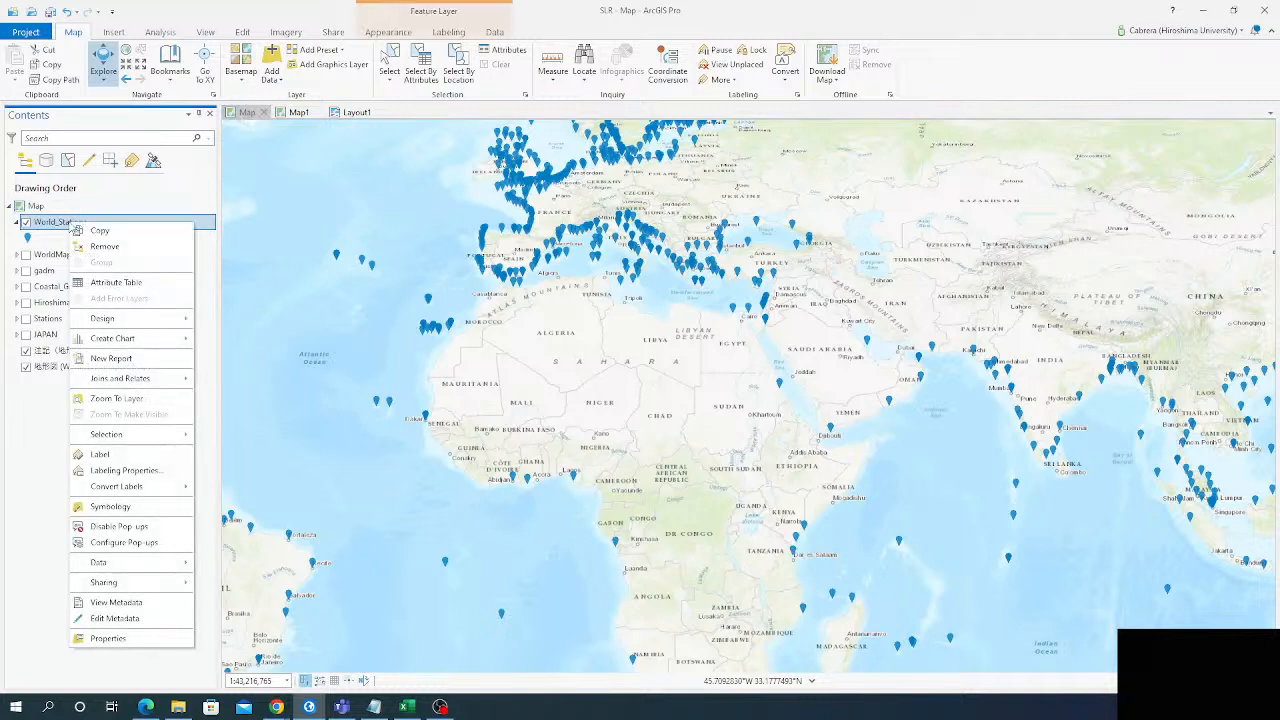
{"action": "left_click", "coordinate": [101, 456]}
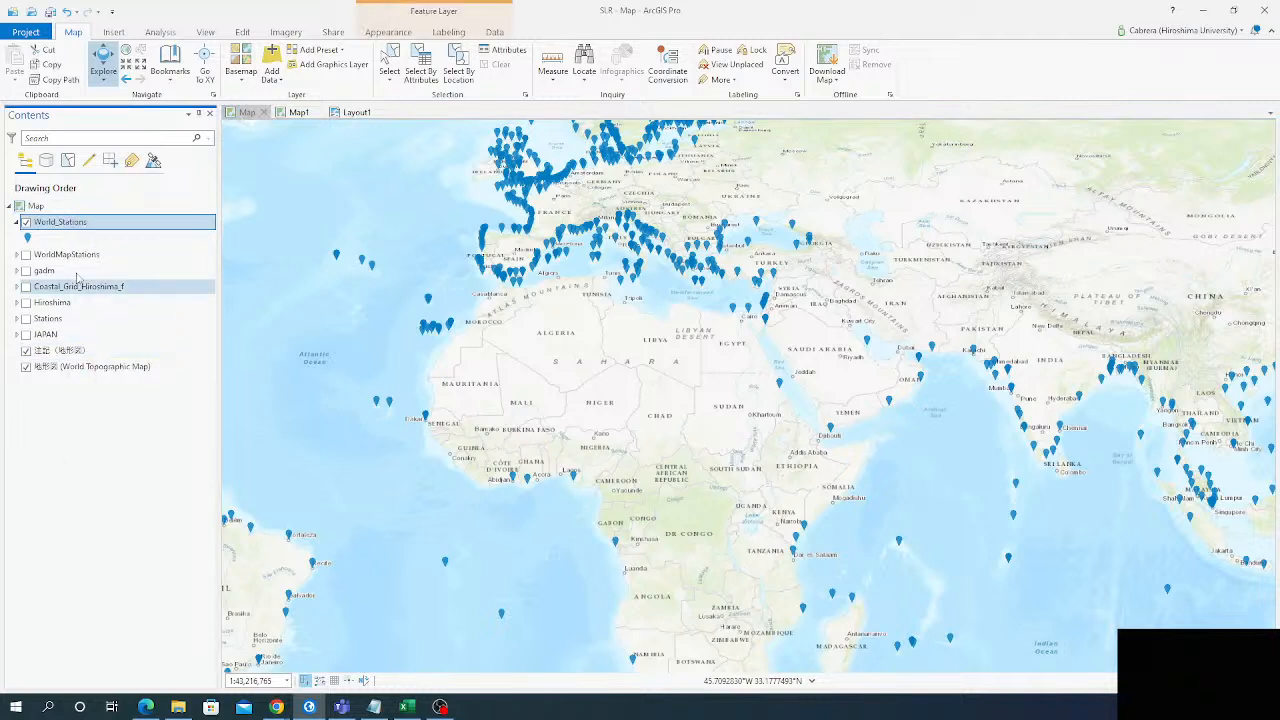
{"action": "right_click", "coordinate": [73, 228]}
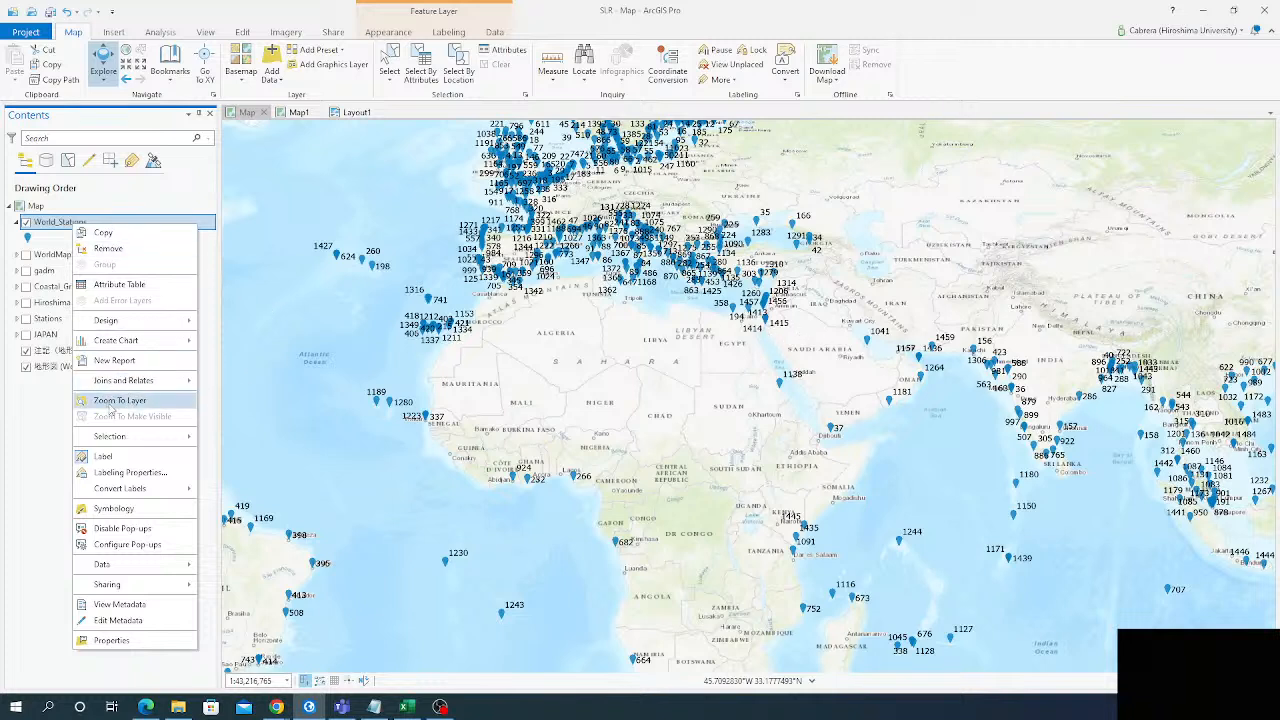
{"action": "left_click", "coordinate": [124, 472]}
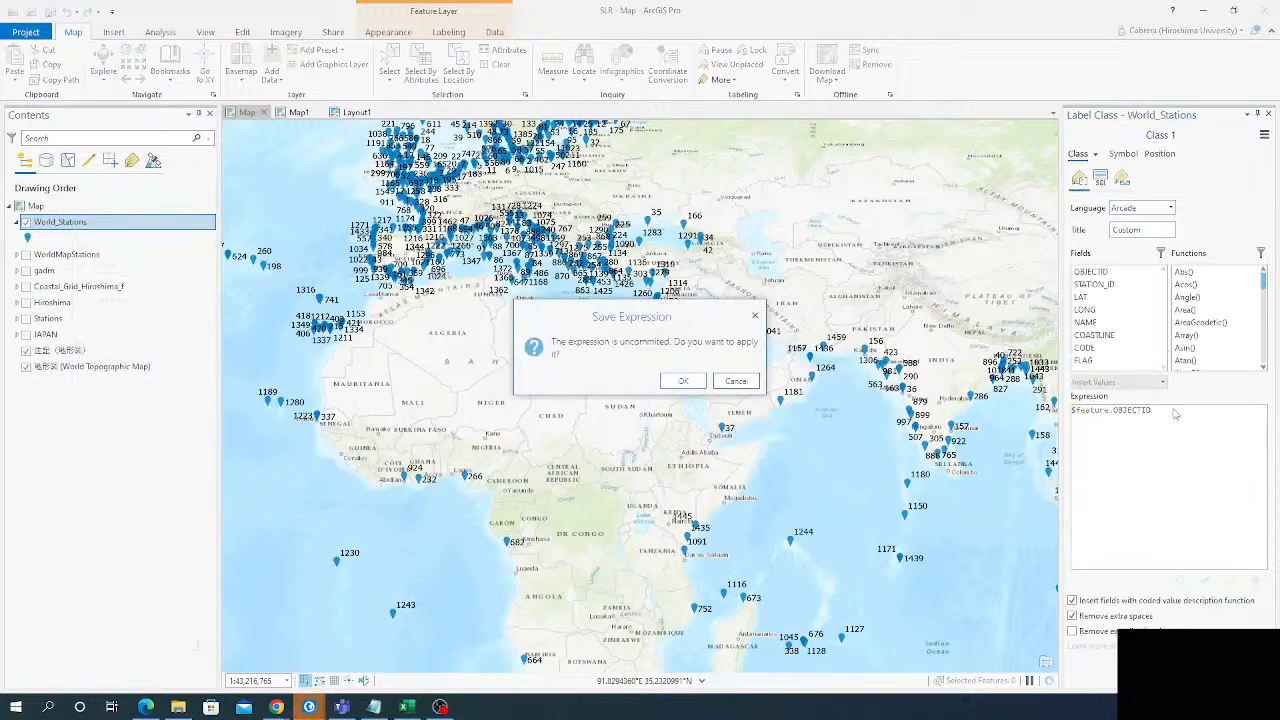
{"action": "left_click", "coordinate": [735, 382]}
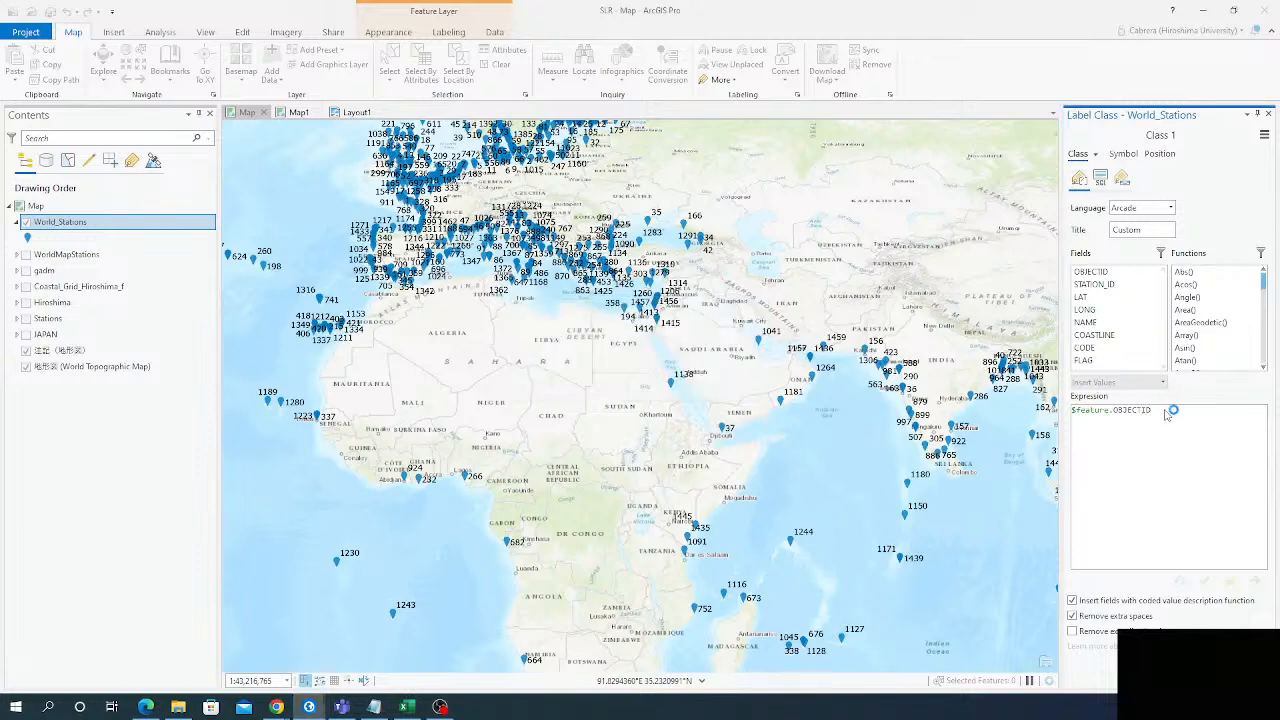
{"action": "key", "text": "ctrl+a"}
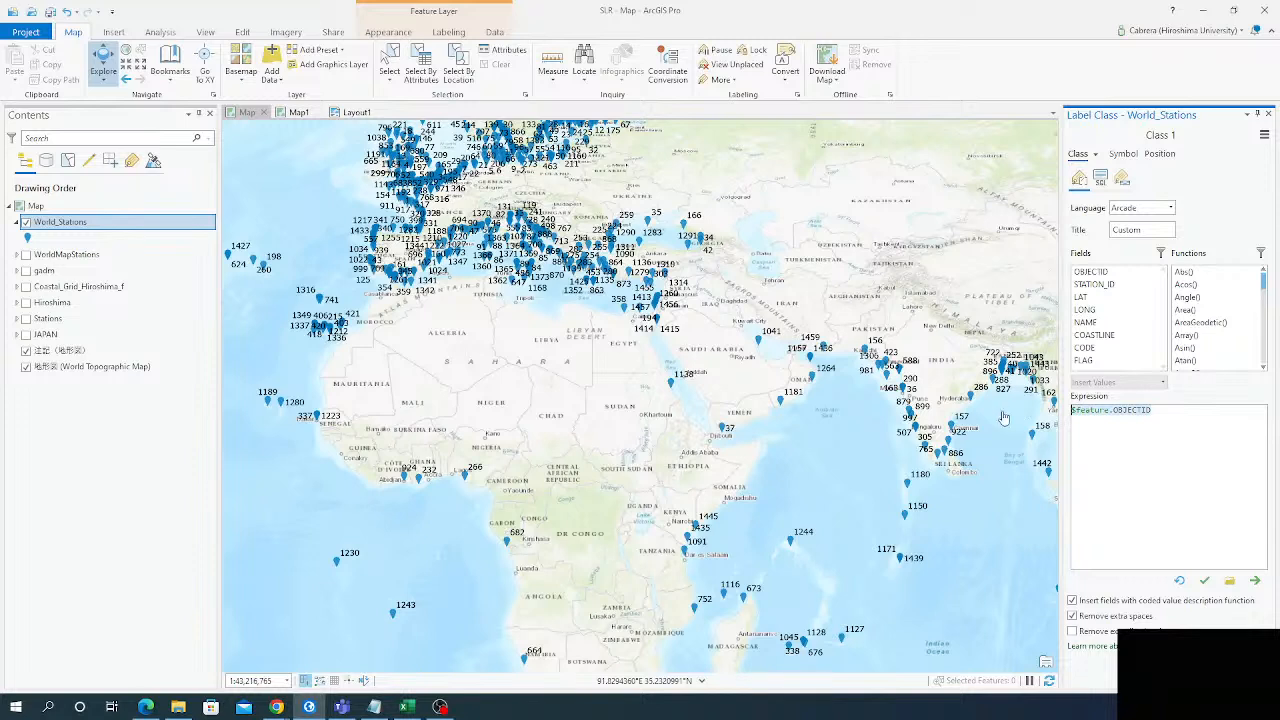
{"action": "key", "text": "BackSpace"}
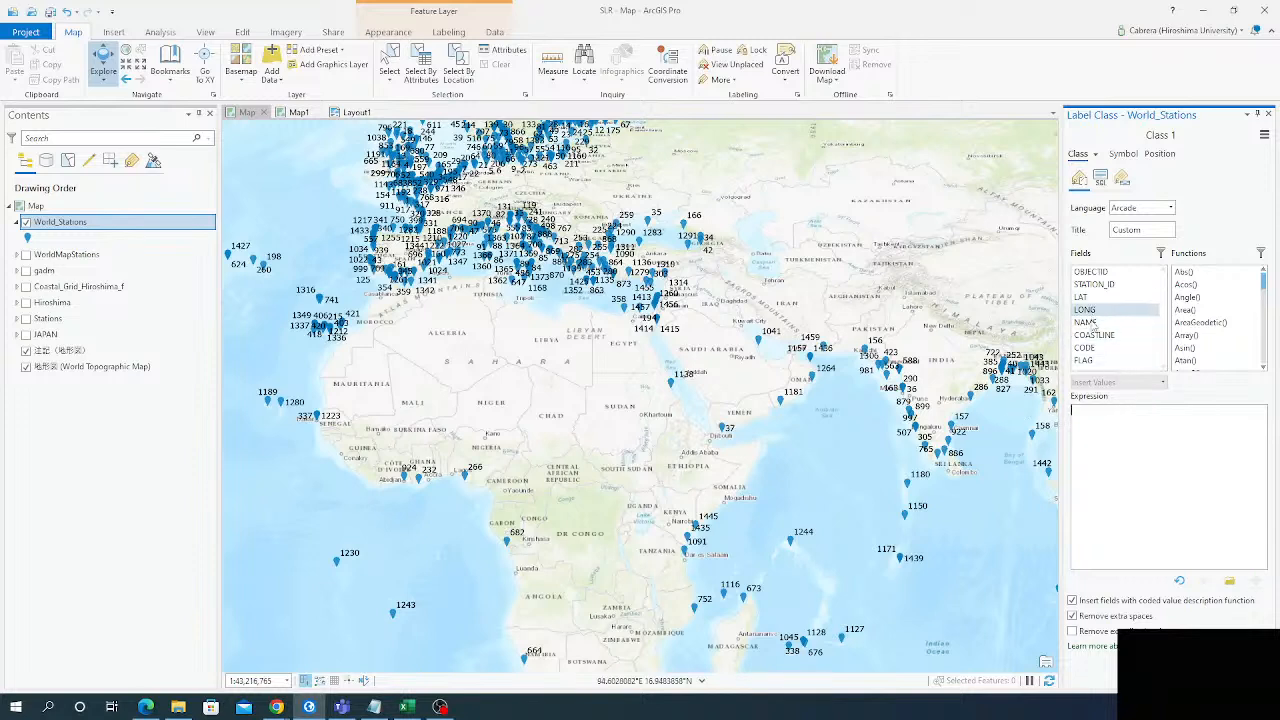
{"action": "double_click", "coordinate": [1088, 322]}
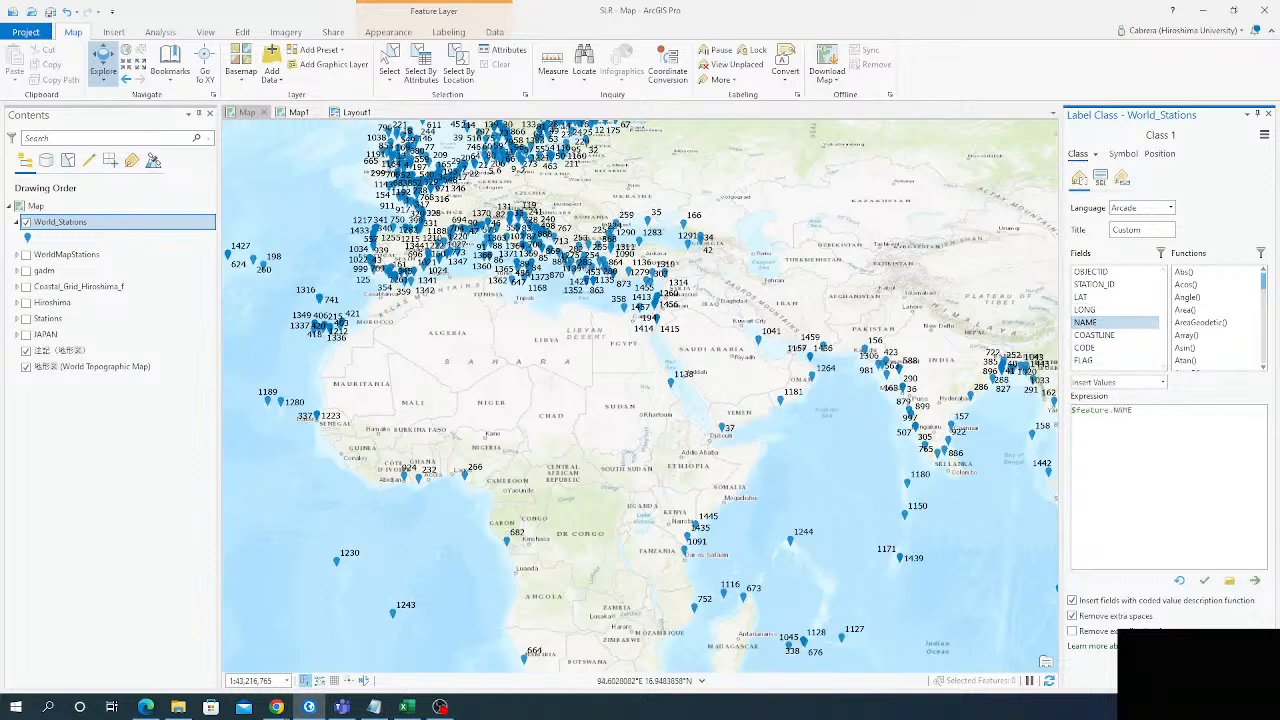
{"action": "left_click", "coordinate": [1204, 581]}
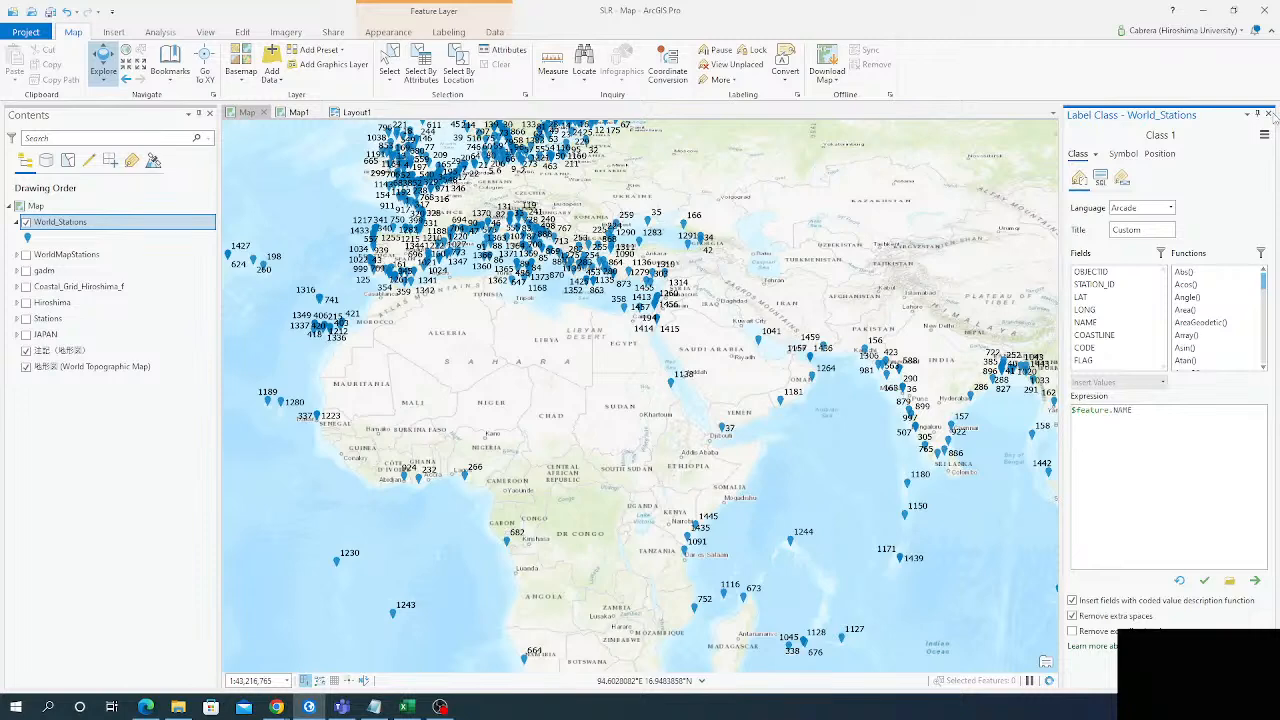
{"action": "left_click", "coordinate": [1268, 115]}
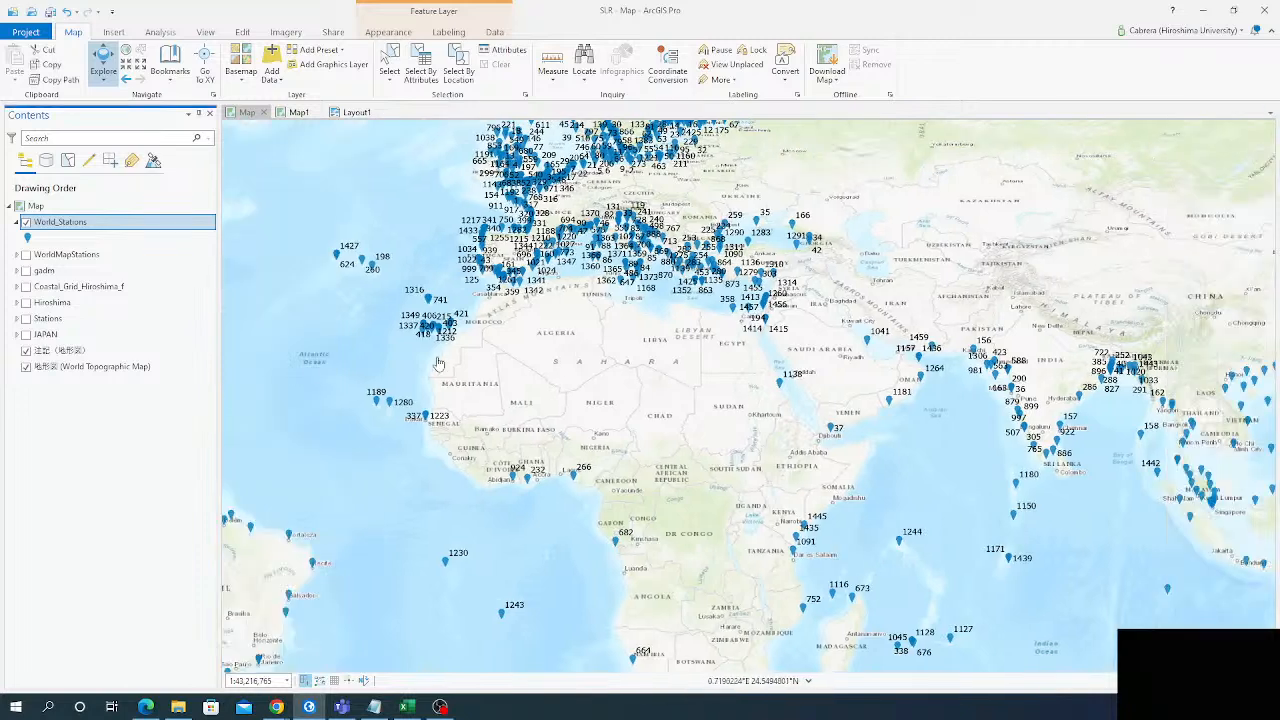
Step: Check the station records and the NAME field in the World_Stations attribute table
{"action": "right_click", "coordinate": [50, 226]}
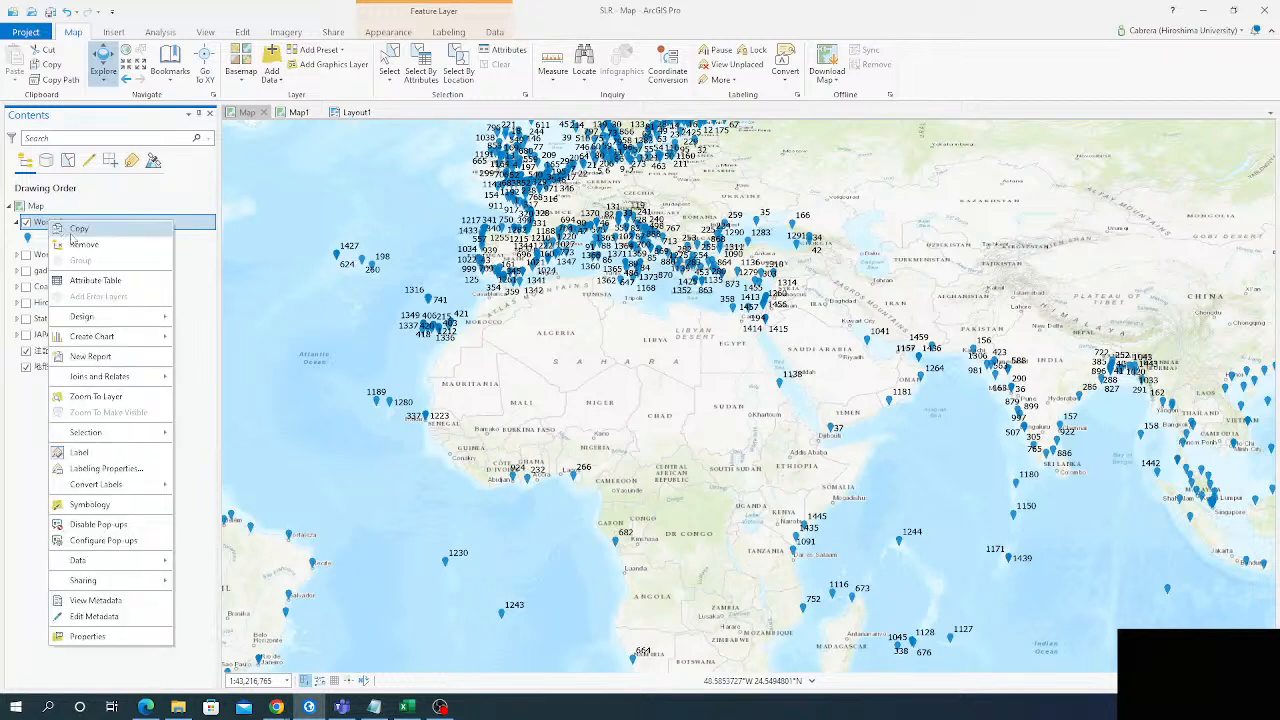
{"action": "left_click", "coordinate": [100, 284]}
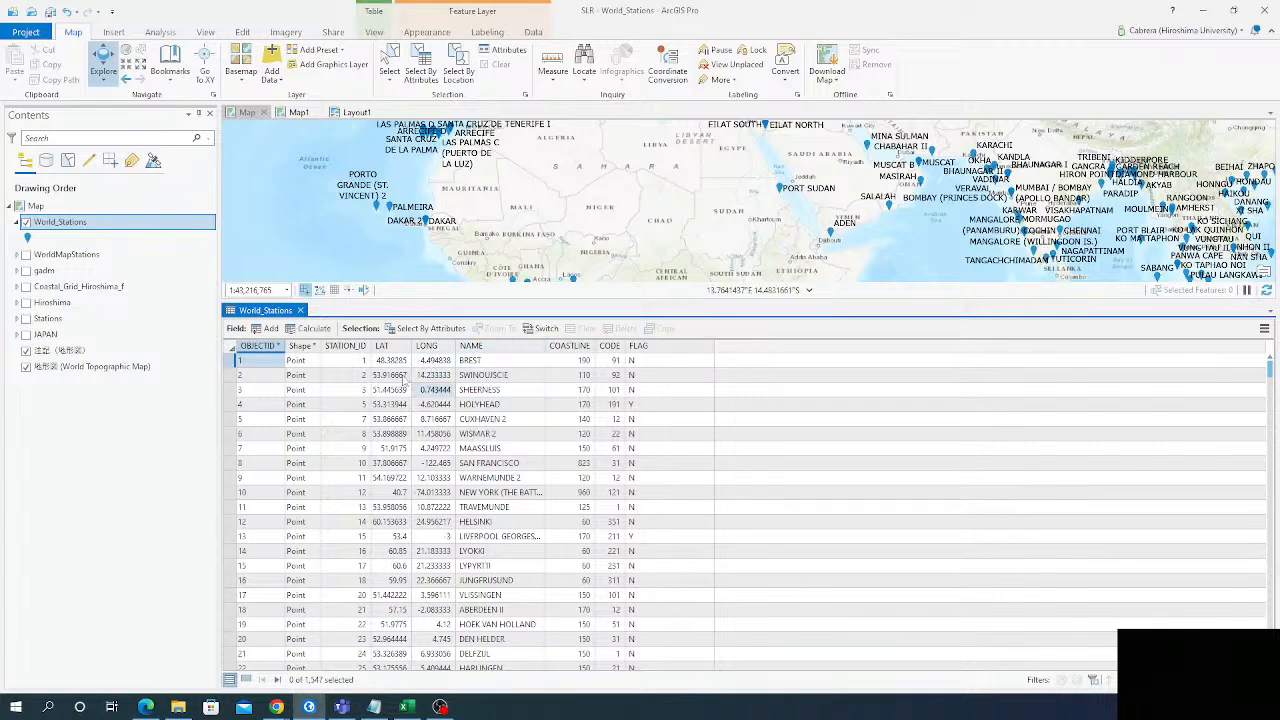
{"action": "left_click", "coordinate": [300, 310]}
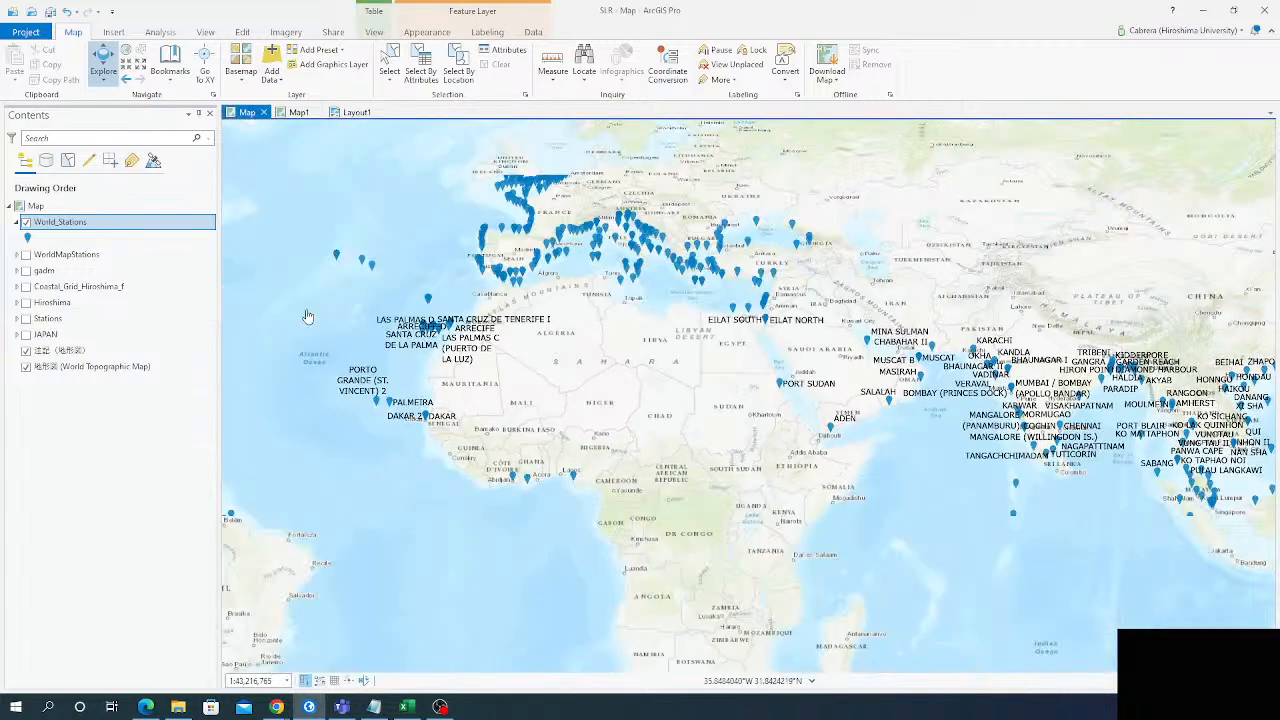
Step: Examine the station name labels around the Arabian Peninsula at close range
{"action": "scroll", "coordinate": [770, 336], "scroll_direction": "up", "scroll_amount": 3}
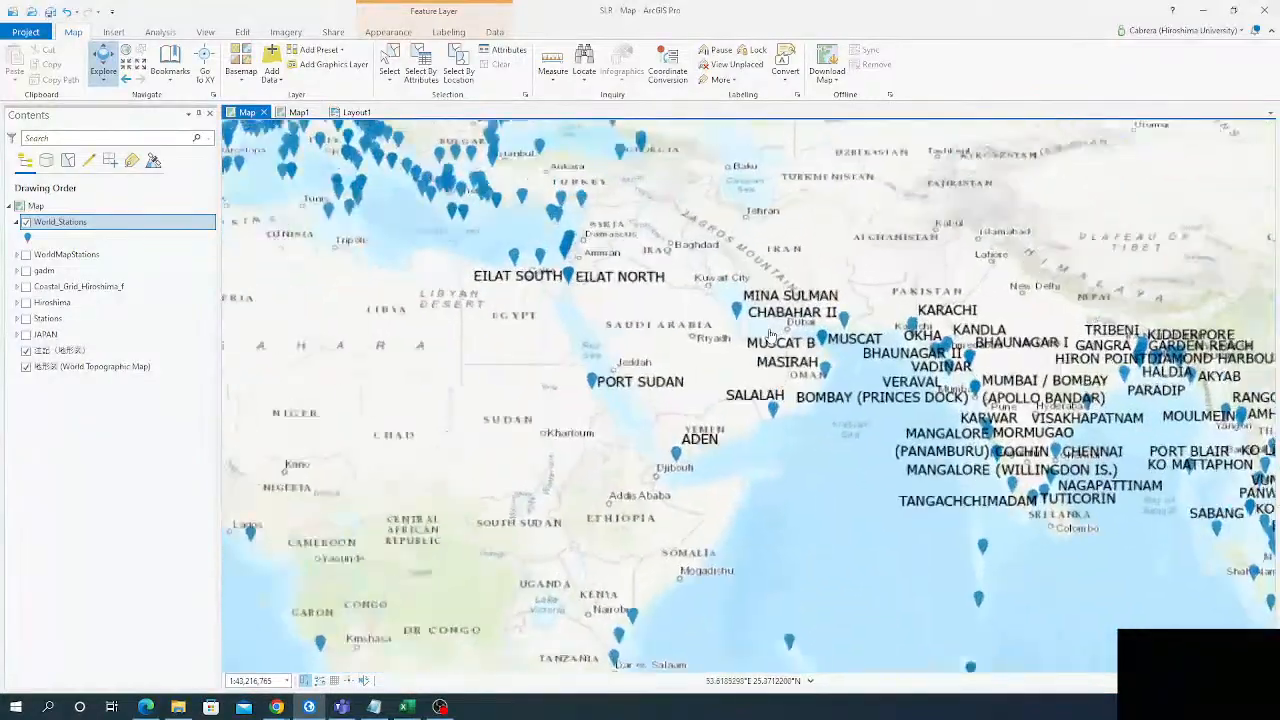
{"action": "scroll", "coordinate": [579, 387], "scroll_direction": "up", "scroll_amount": 1}
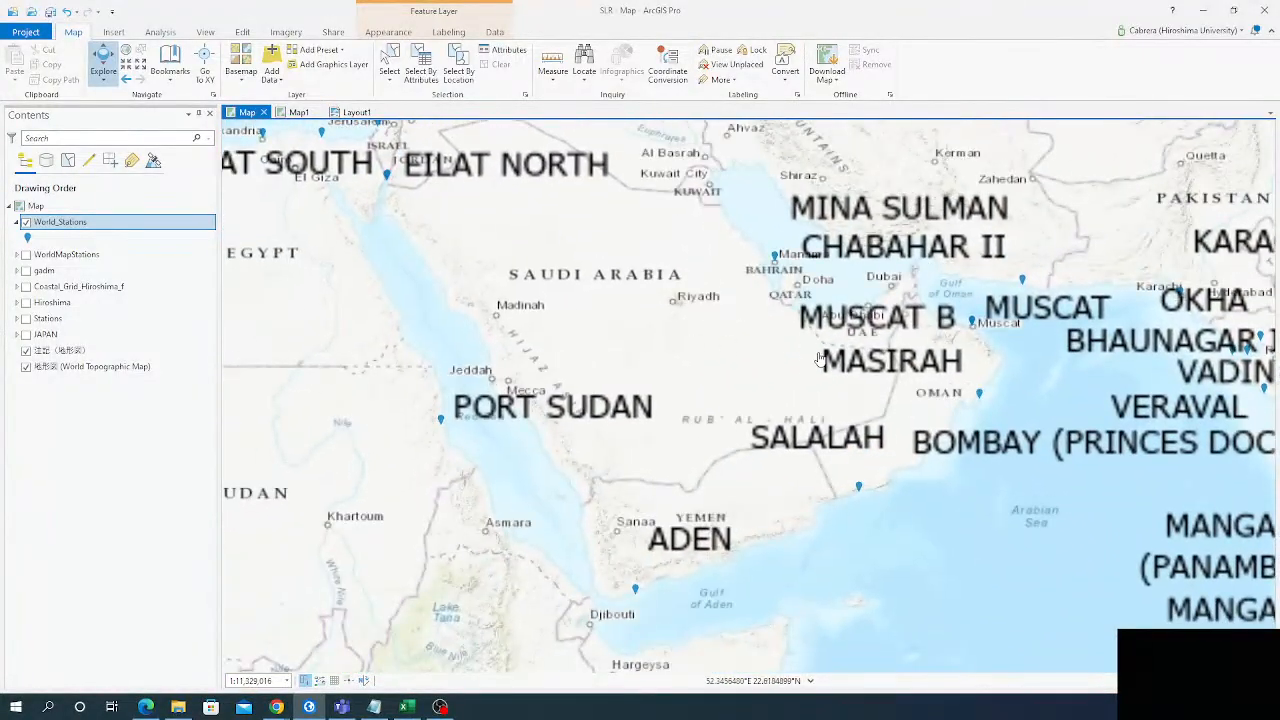
{"action": "scroll", "coordinate": [818, 360], "scroll_direction": "up", "scroll_amount": 1}
{"action": "scroll", "coordinate": [818, 360], "scroll_direction": "up", "scroll_amount": 1}
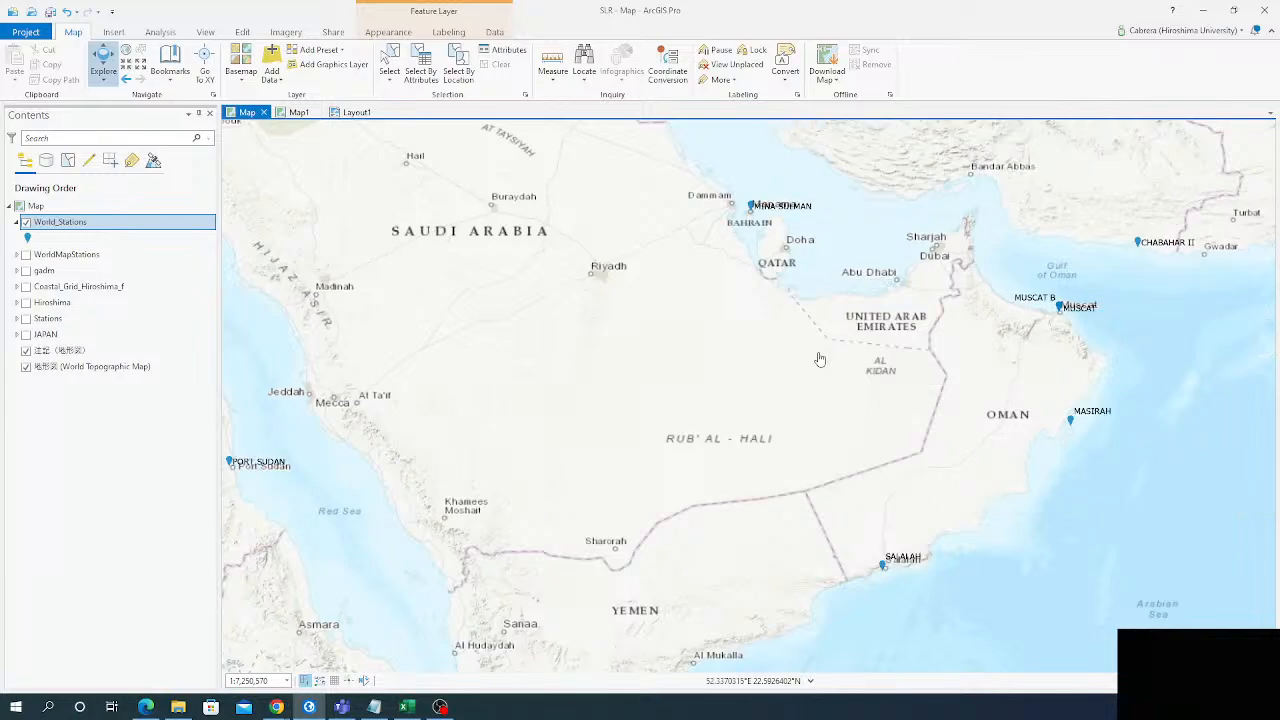
{"action": "scroll", "coordinate": [779, 360], "scroll_direction": "down", "scroll_amount": 1}
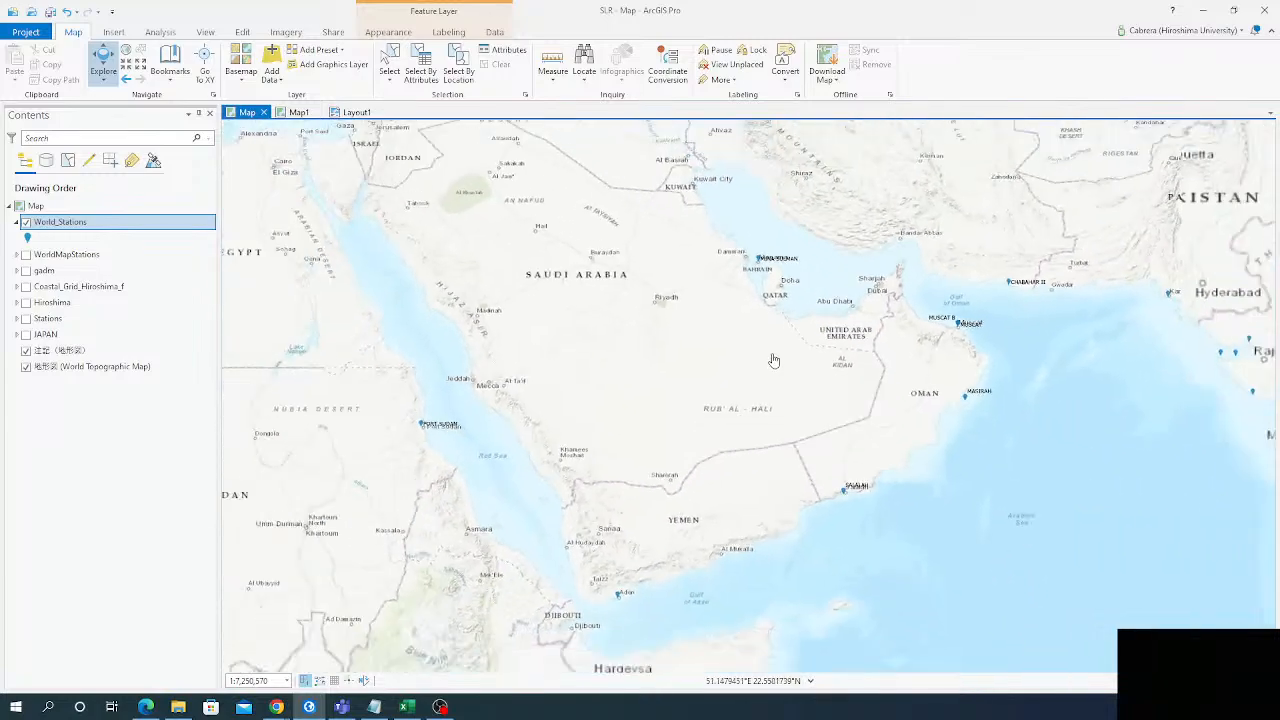
{"action": "scroll", "coordinate": [773, 360], "scroll_direction": "down", "scroll_amount": 5}
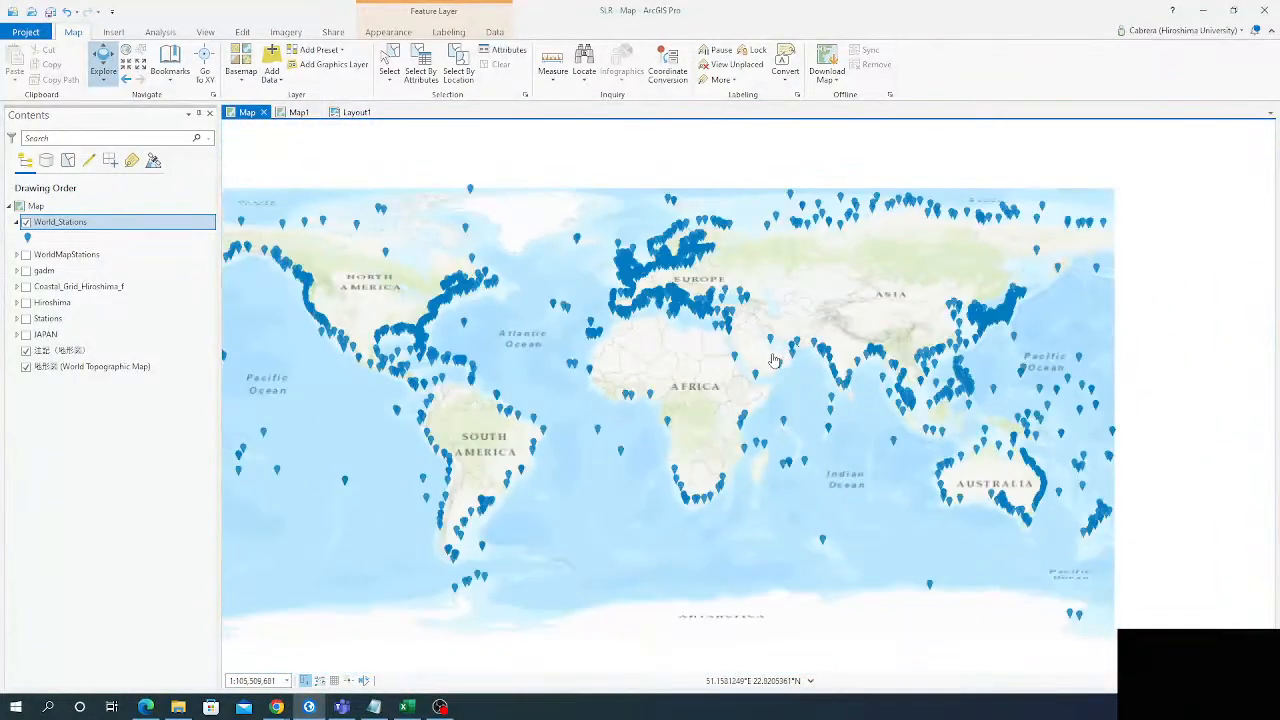
Step: Inspect the worldwide station distribution and the name labels across southern Asia, the Indian coast and the Arabian Sea
{"action": "left_click_drag", "start_coordinate": [687, 357], "coordinate": [619, 345]}
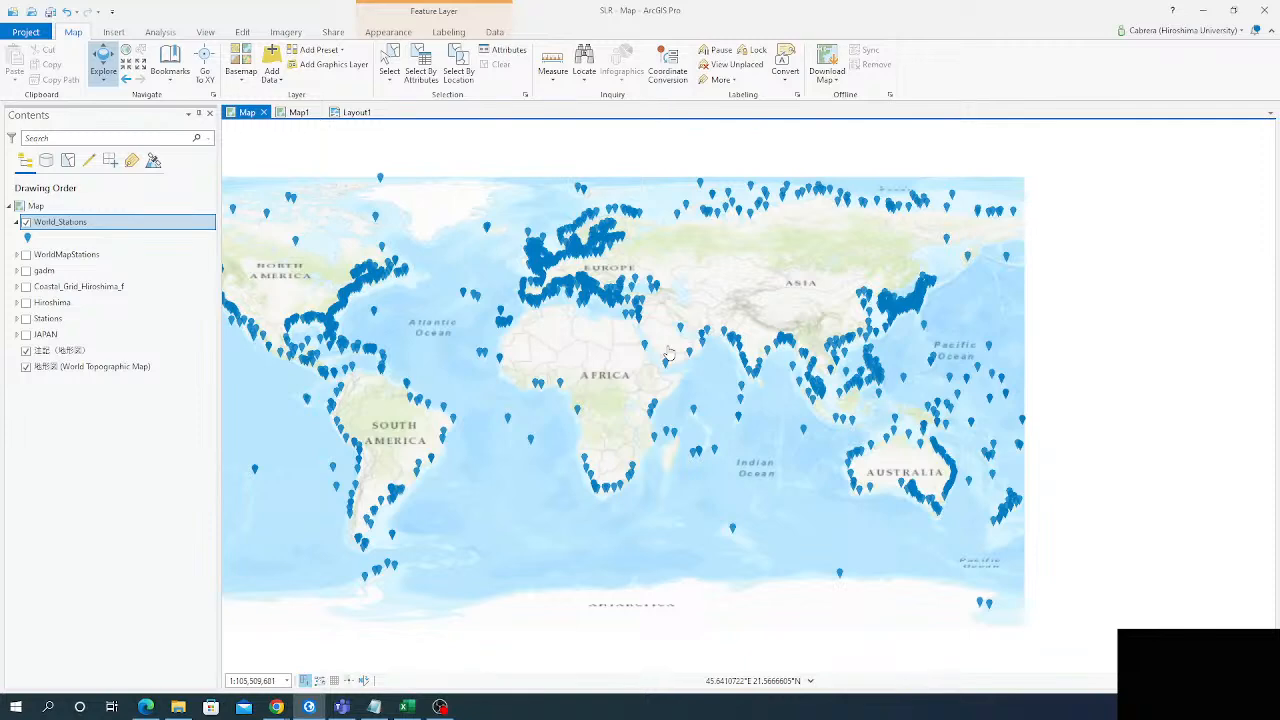
{"action": "scroll", "coordinate": [604, 353], "scroll_direction": "up", "scroll_amount": 2}
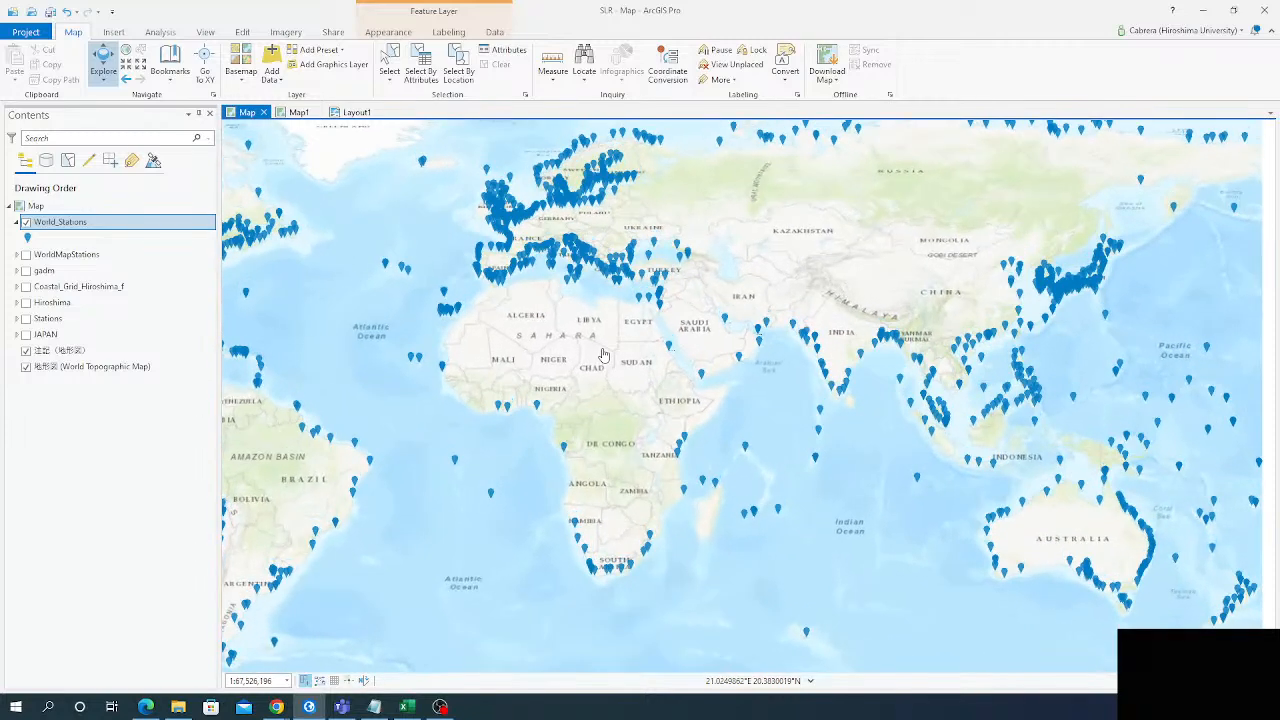
{"action": "left_click_drag", "start_coordinate": [640, 301], "coordinate": [663, 284]}
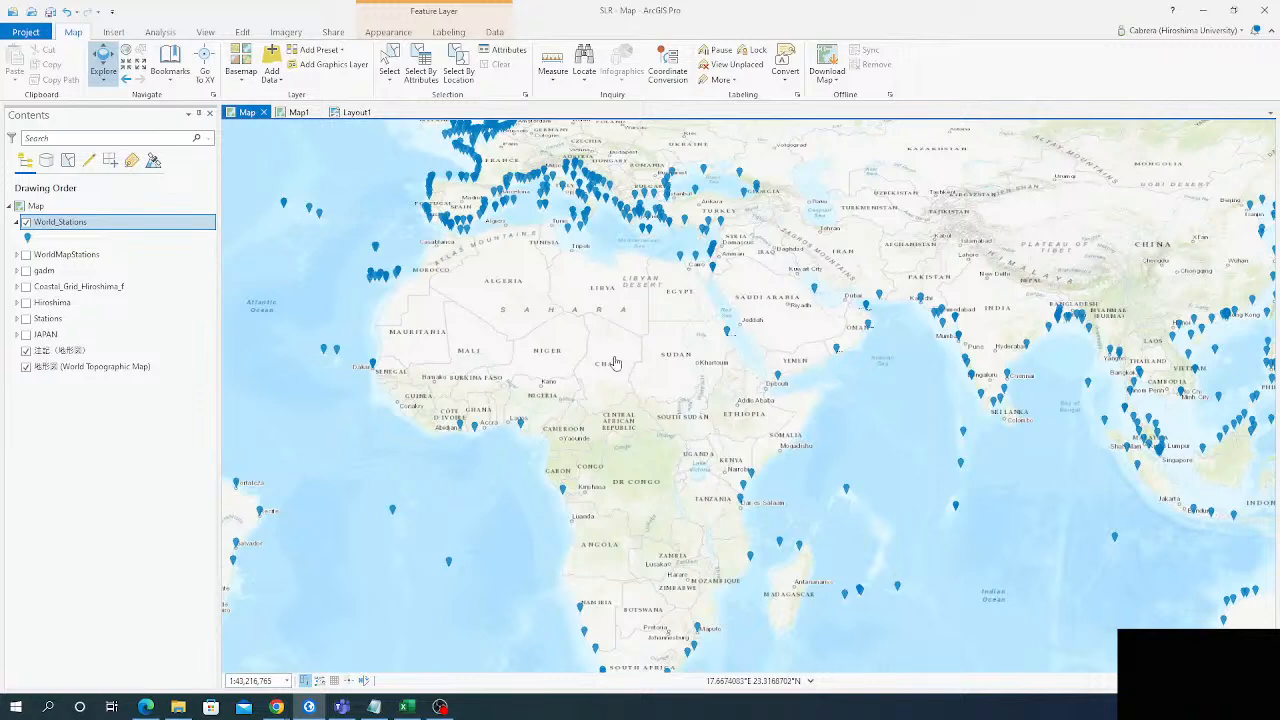
{"action": "left_click_drag", "start_coordinate": [601, 317], "coordinate": [263, 358]}
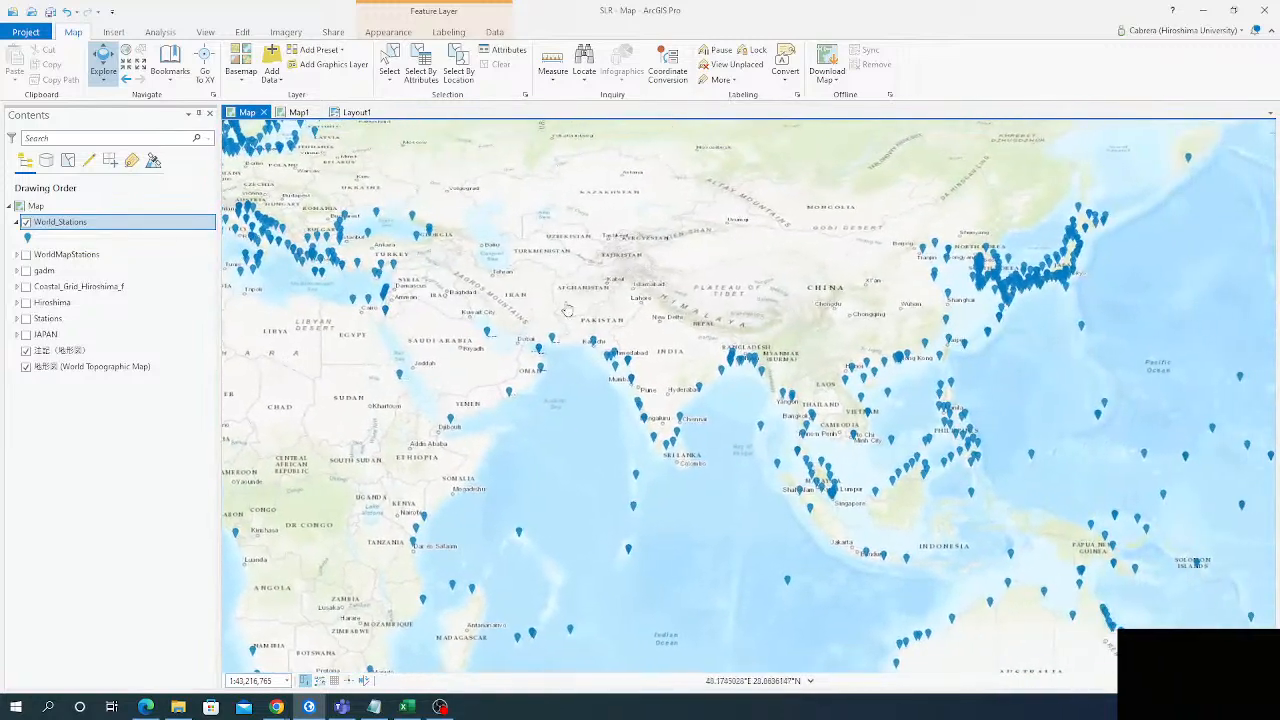
{"action": "left_click_drag", "start_coordinate": [690, 239], "coordinate": [595, 281]}
{"action": "scroll", "coordinate": [549, 369], "scroll_direction": "up", "scroll_amount": 1}
{"action": "scroll", "coordinate": [549, 369], "scroll_direction": "up", "scroll_amount": 1}
{"action": "left_click_drag", "start_coordinate": [542, 376], "coordinate": [687, 281]}
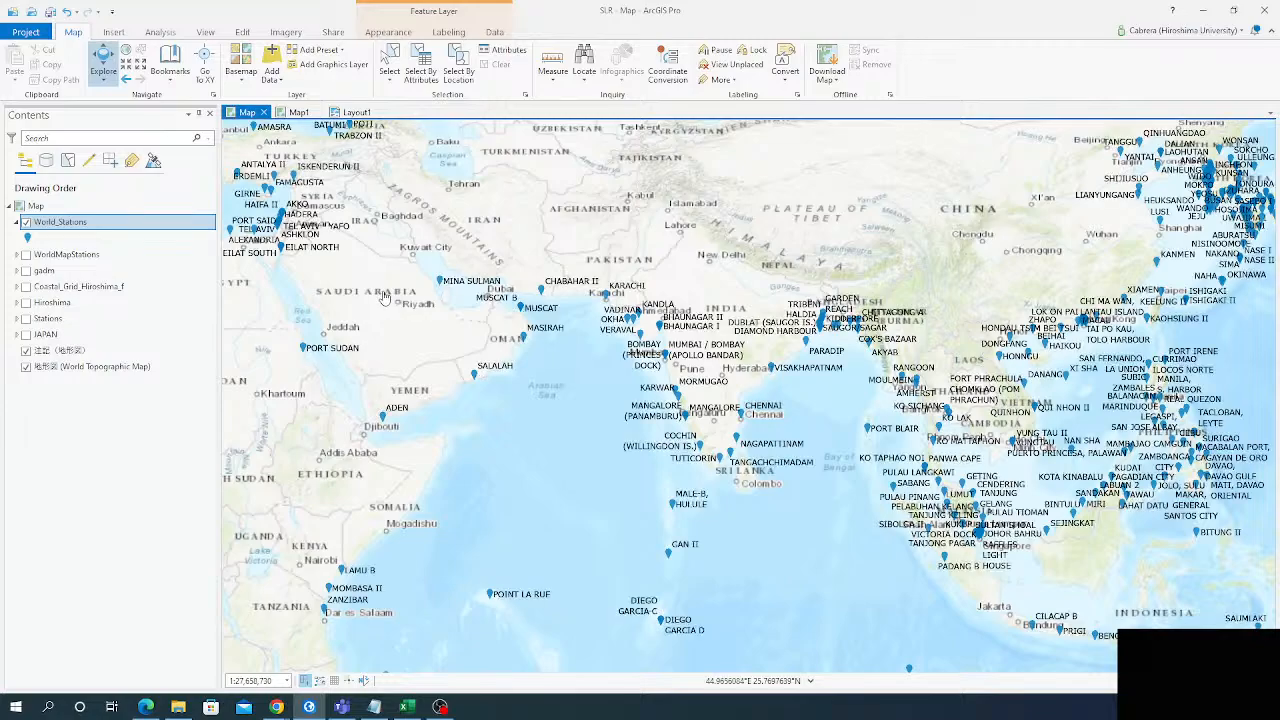
{"action": "scroll", "coordinate": [669, 297], "scroll_direction": "up", "scroll_amount": 2}
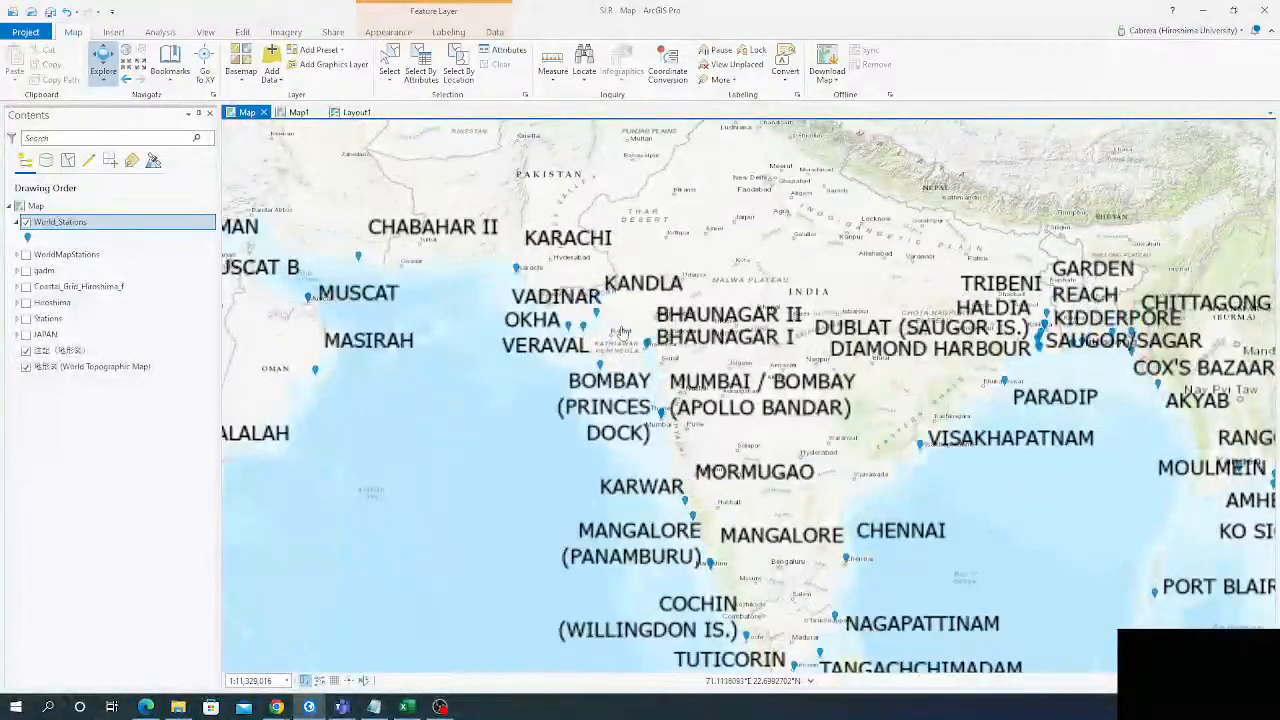
{"action": "left_click_drag", "start_coordinate": [617, 334], "coordinate": [675, 331]}
{"action": "left_click_drag", "start_coordinate": [508, 306], "coordinate": [630, 282]}
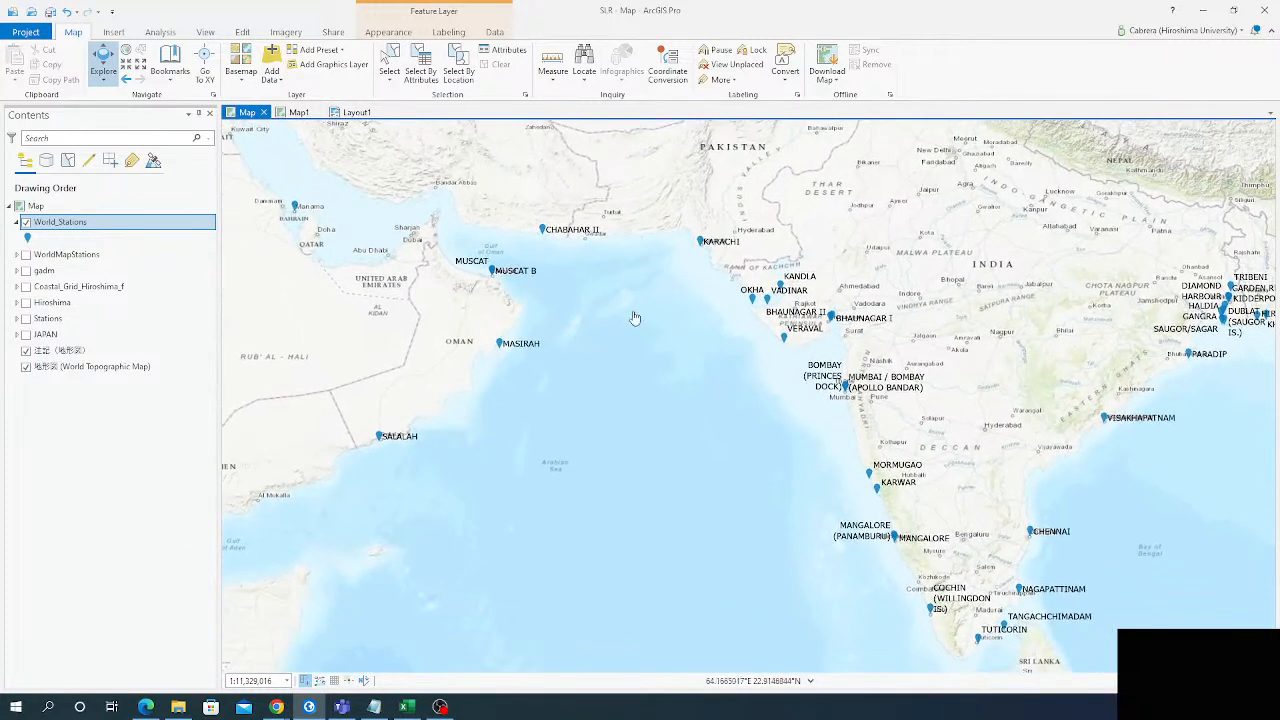